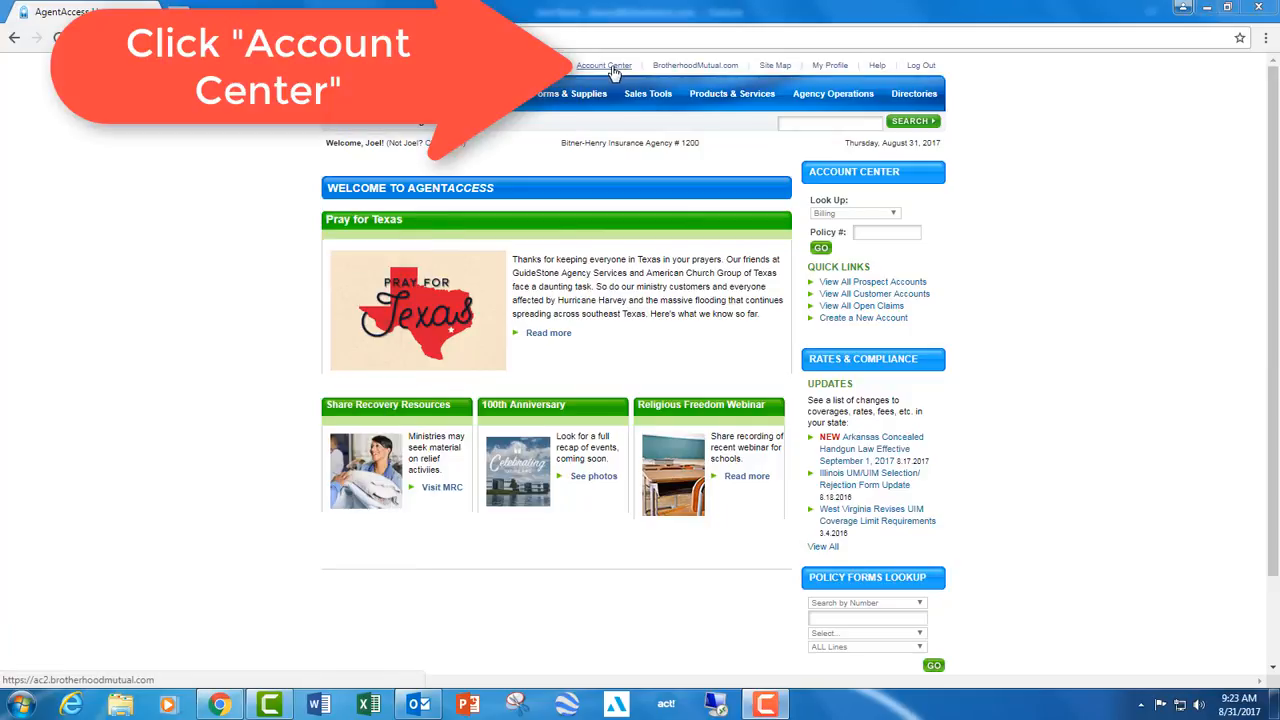
- Create an account named Second Cowboy Baptist with its Maryland address, telephone number, Southern Baptist denomination and assigned agent in Account Center, and save it
{"action": "left_click", "coordinate": [608, 67]}
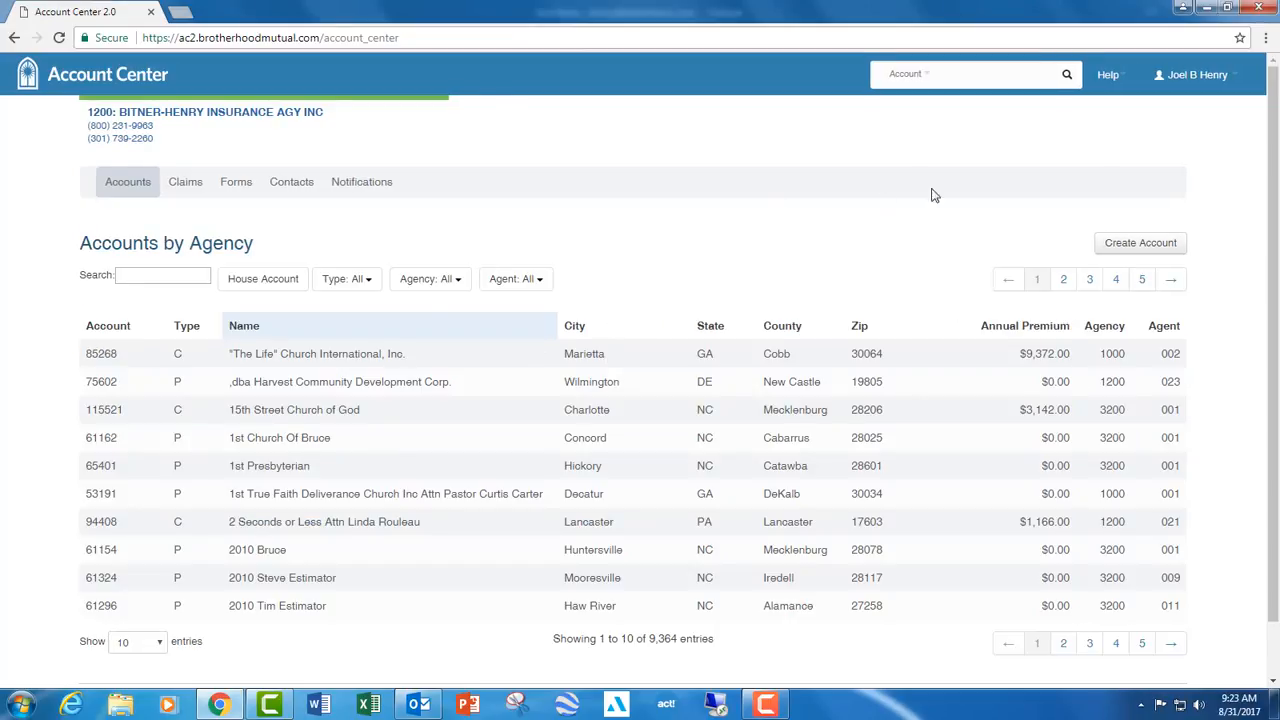
{"action": "left_click", "coordinate": [1121, 250]}
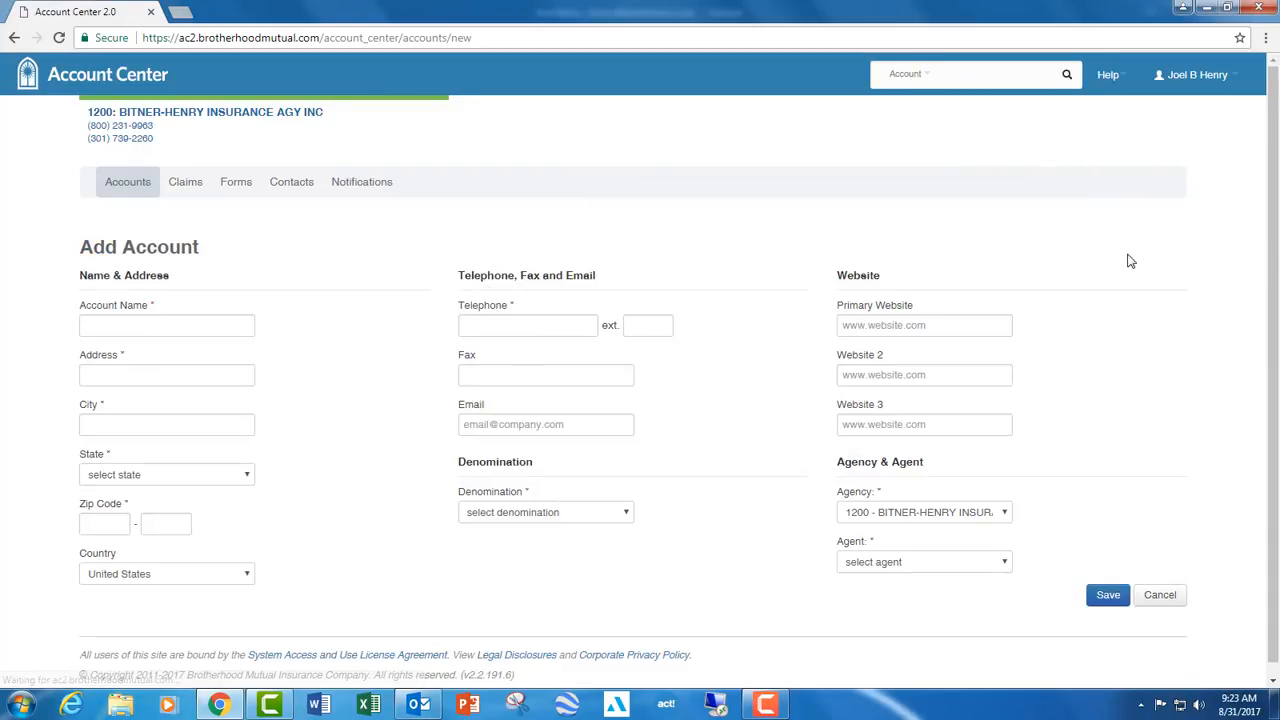
{"action": "left_click", "coordinate": [157, 334]}
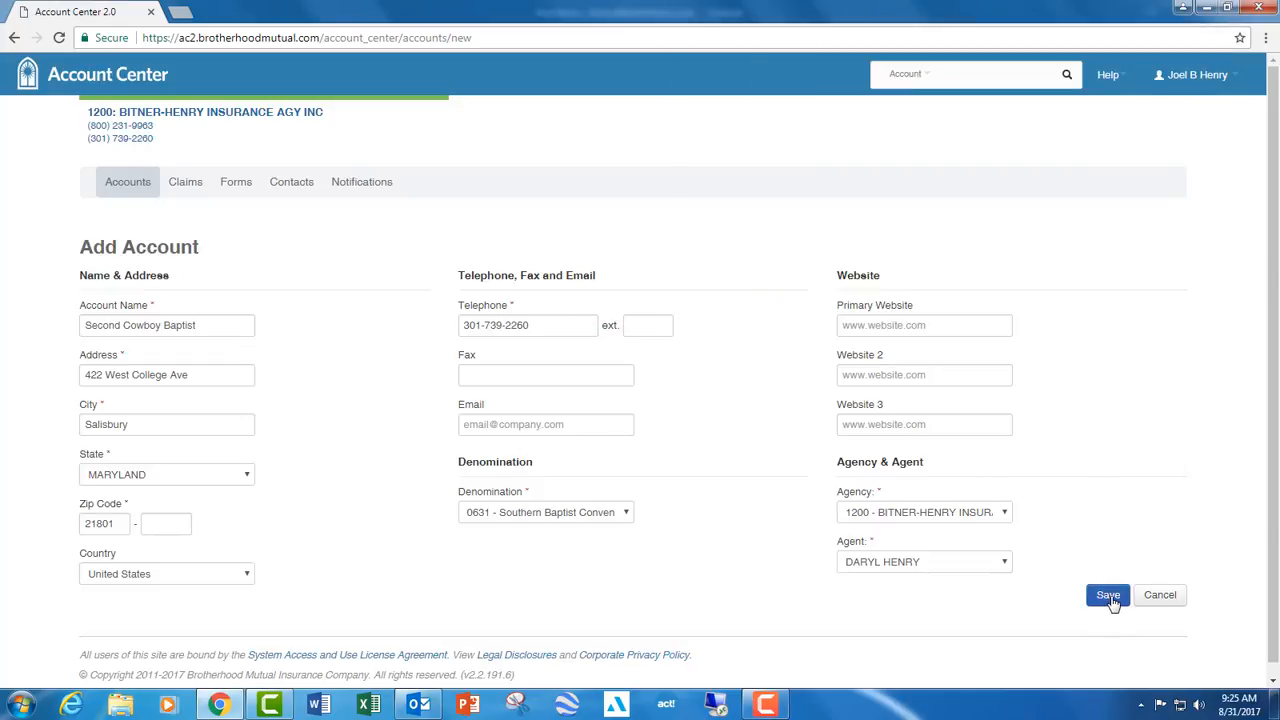
{"action": "left_click", "coordinate": [1108, 597]}
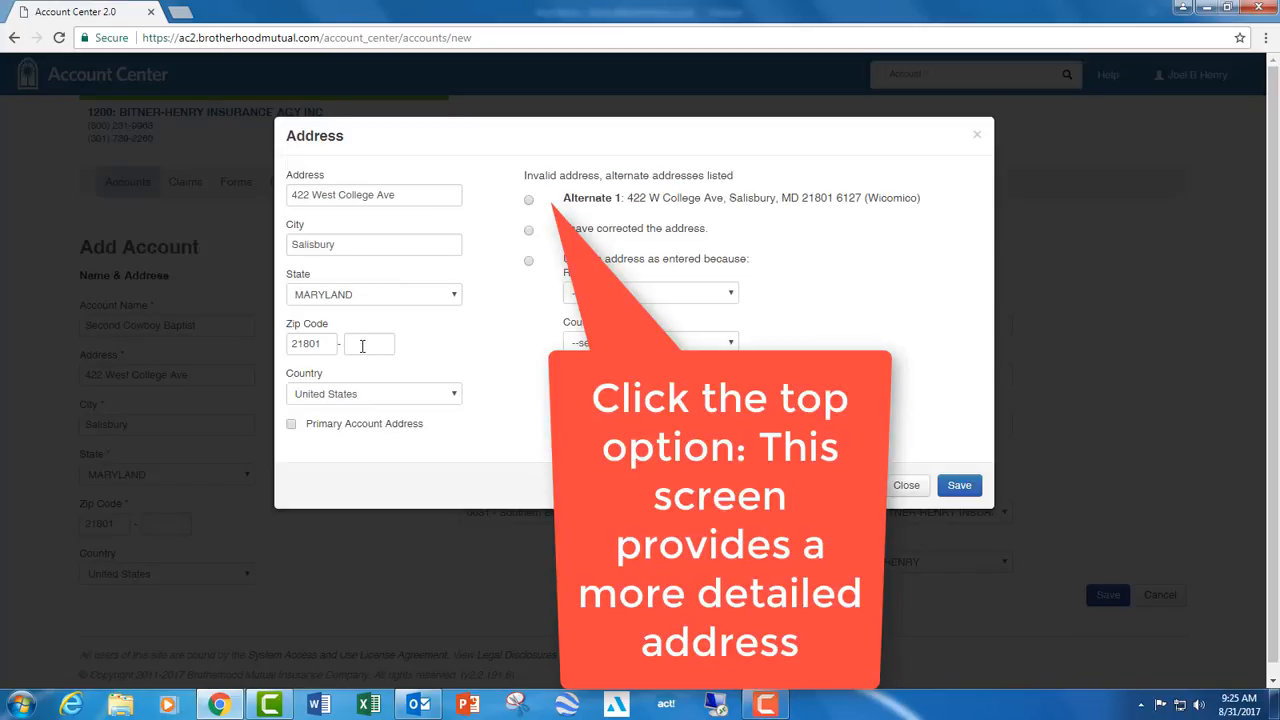
- Accept the first alternate address for the account and confirm creating it as a non-duplicate
{"action": "double_click", "coordinate": [846, 197]}
{"action": "left_click", "coordinate": [529, 200]}
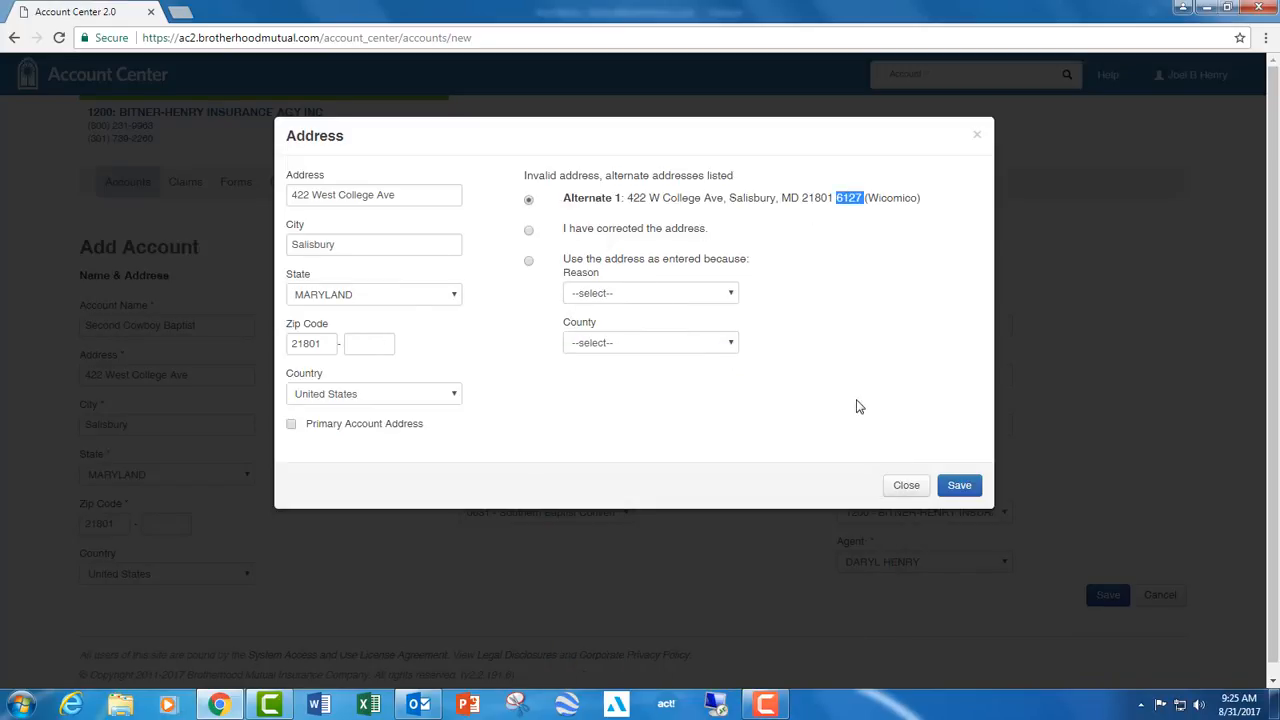
{"action": "left_click", "coordinate": [958, 484]}
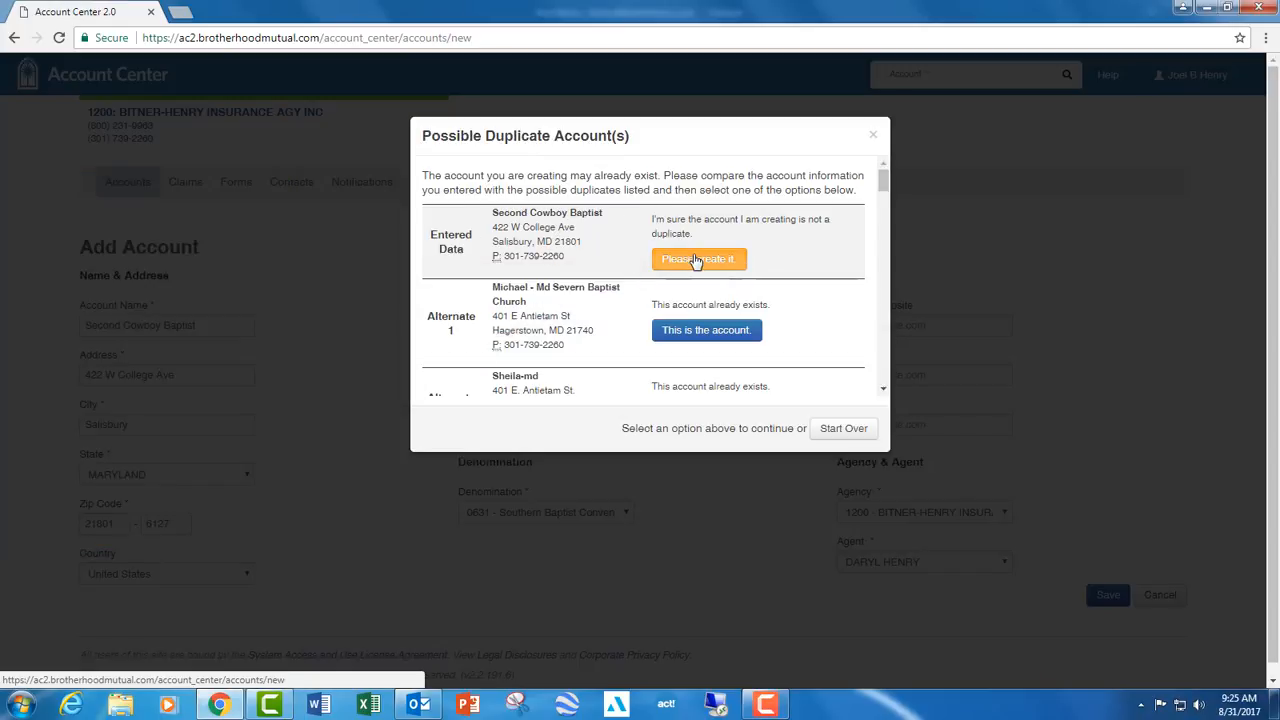
{"action": "left_click", "coordinate": [696, 261]}
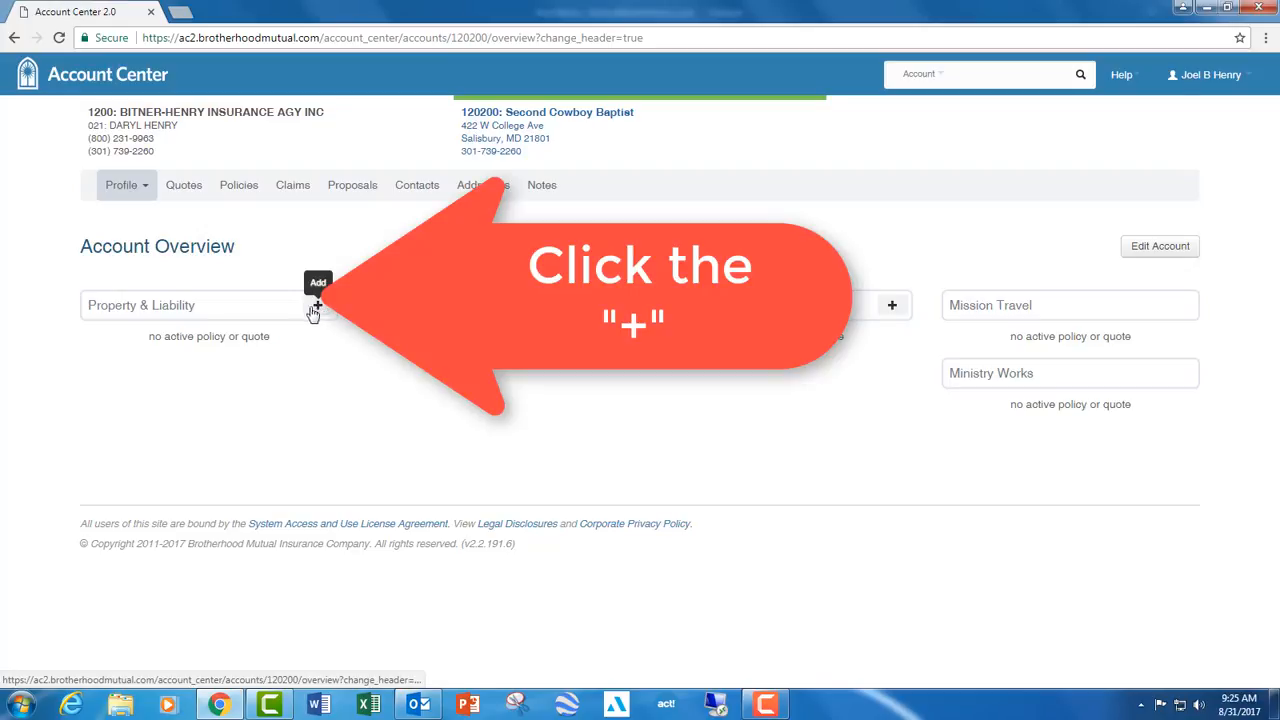
- Create a new Property & Liability quote of type MinistryFirst - CMP Property & Liability, keeping the name Main CMP Quote
{"action": "left_click", "coordinate": [318, 305]}
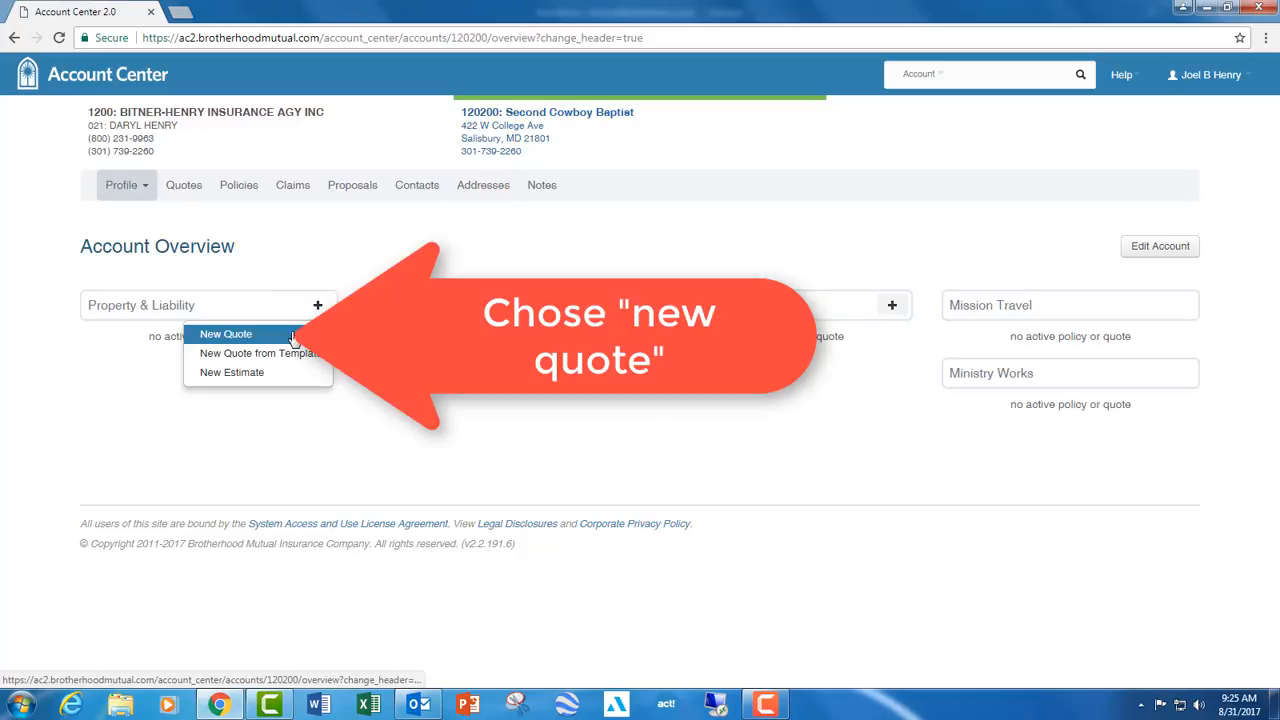
{"action": "left_click", "coordinate": [293, 336]}
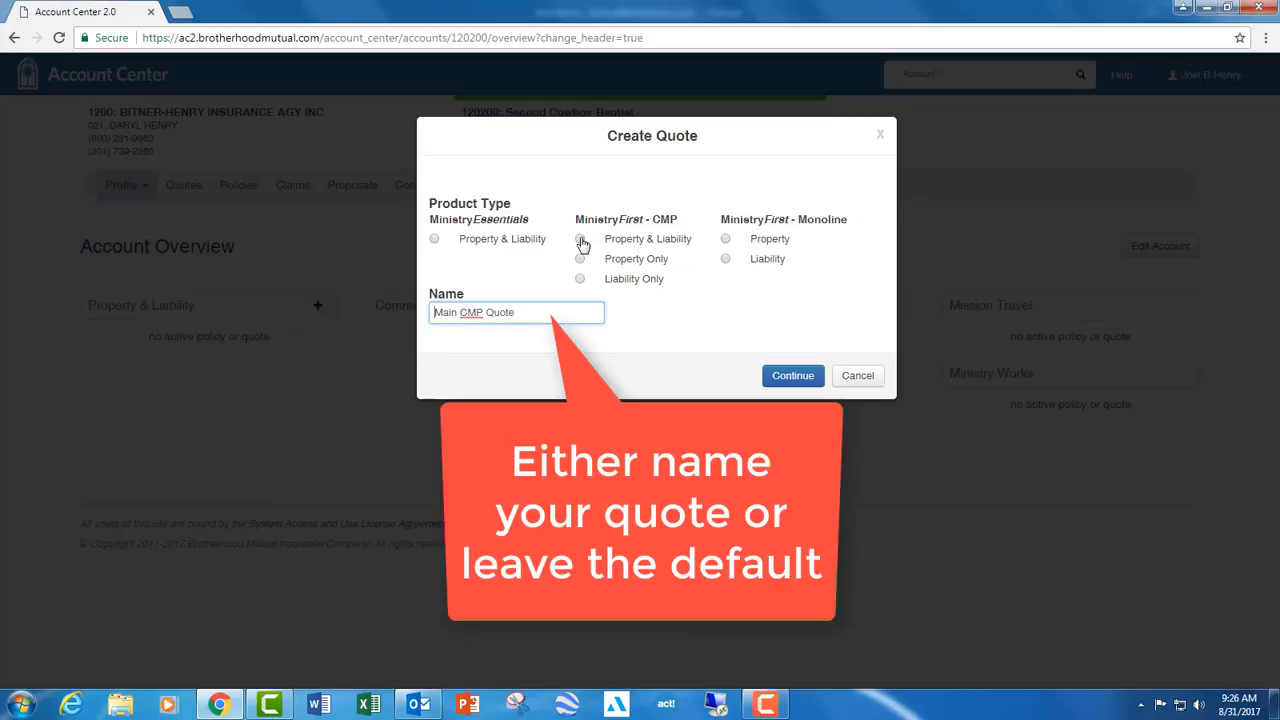
{"action": "left_click", "coordinate": [584, 244]}
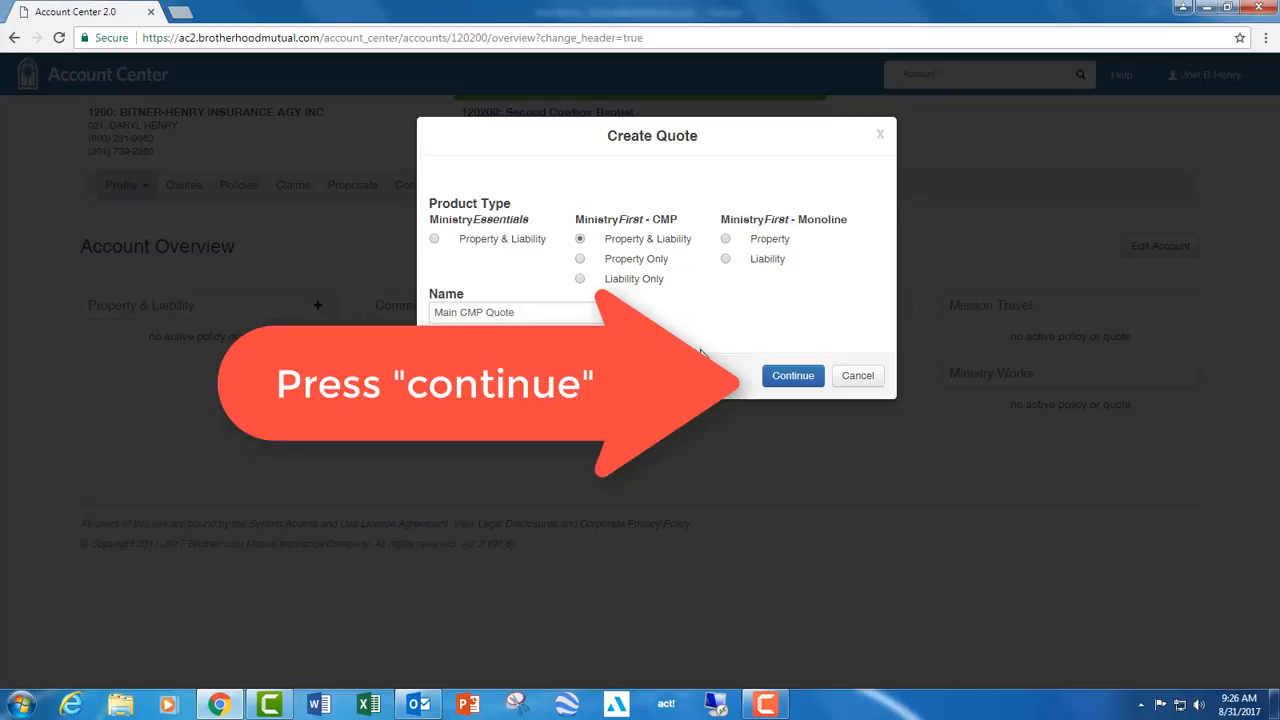
{"action": "left_click", "coordinate": [790, 376]}
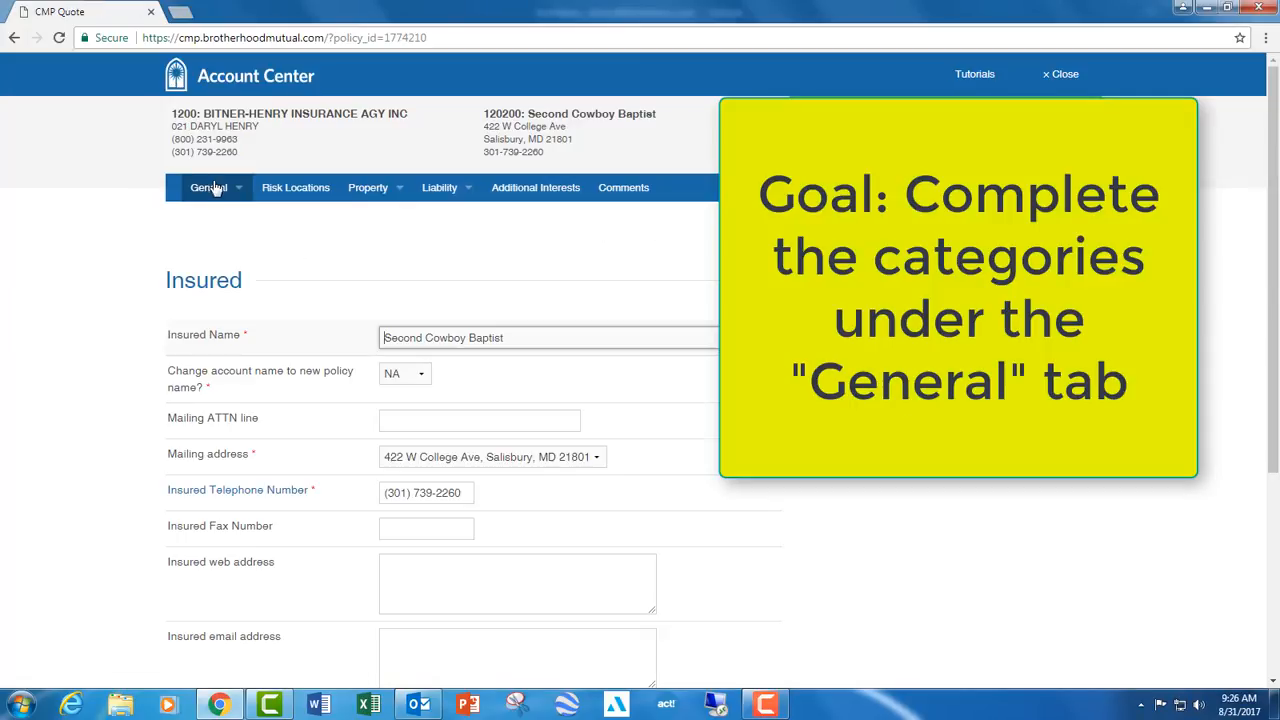
{"action": "left_click", "coordinate": [208, 188]}
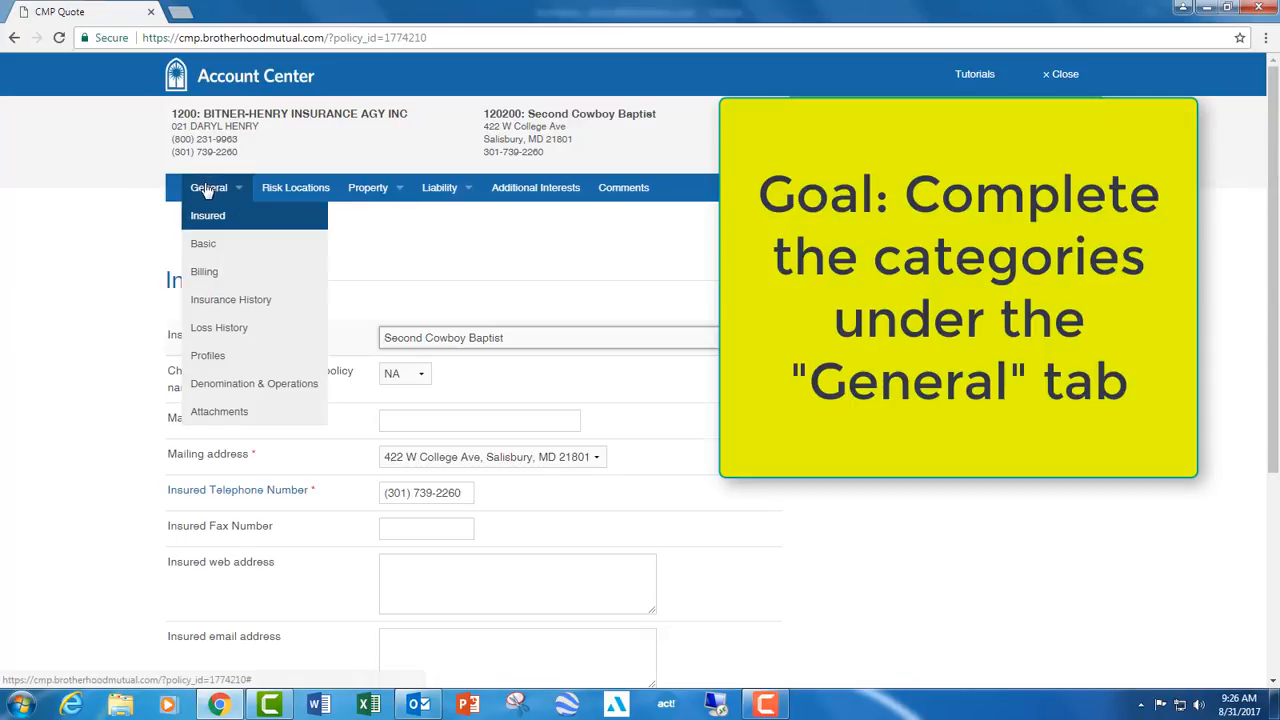
{"action": "mouse_move", "coordinate": [370, 188]}
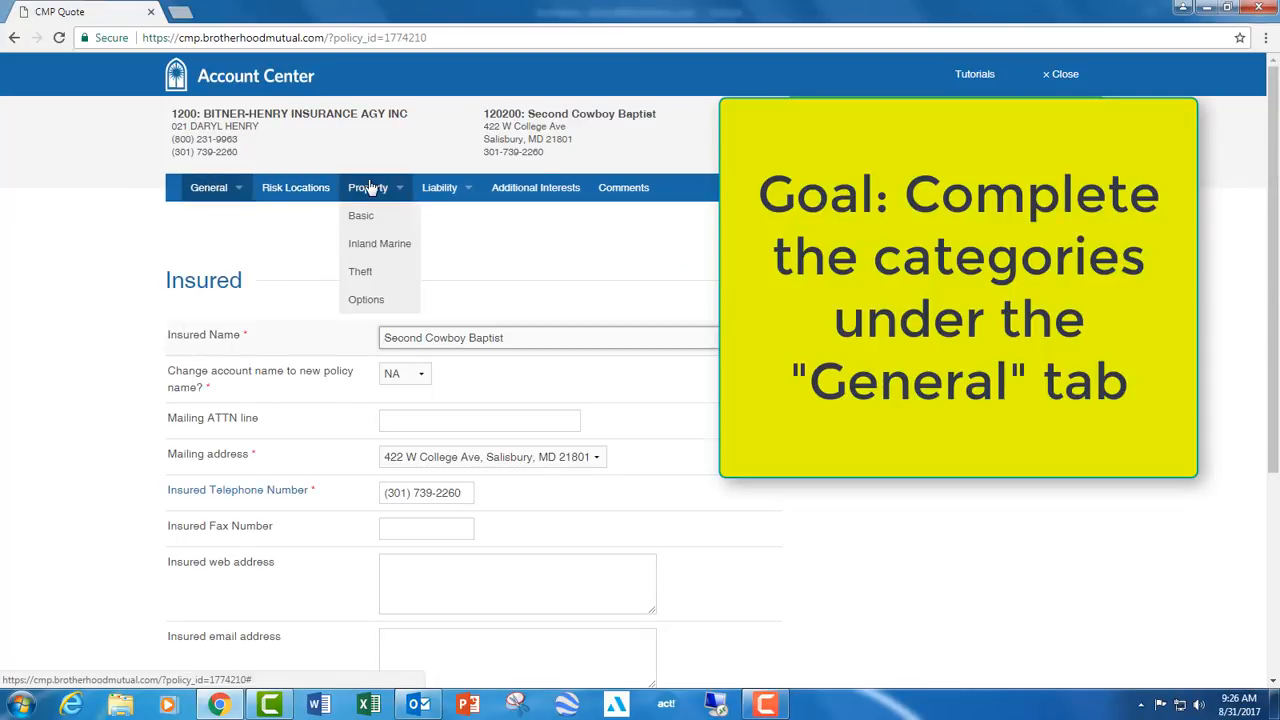
{"action": "mouse_move", "coordinate": [203, 207]}
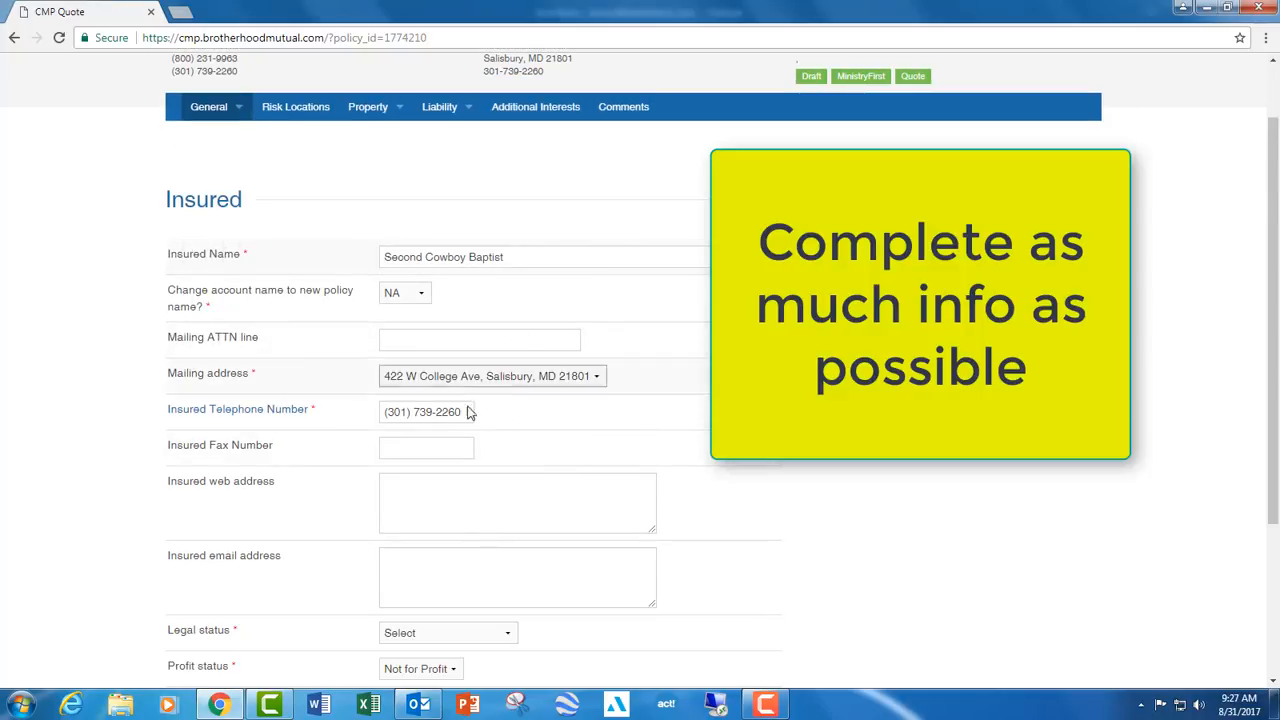
- Set the insured's legal status to Corporation
{"action": "scroll", "coordinate": [201, 424], "scroll_direction": "down", "scroll_amount": 3}
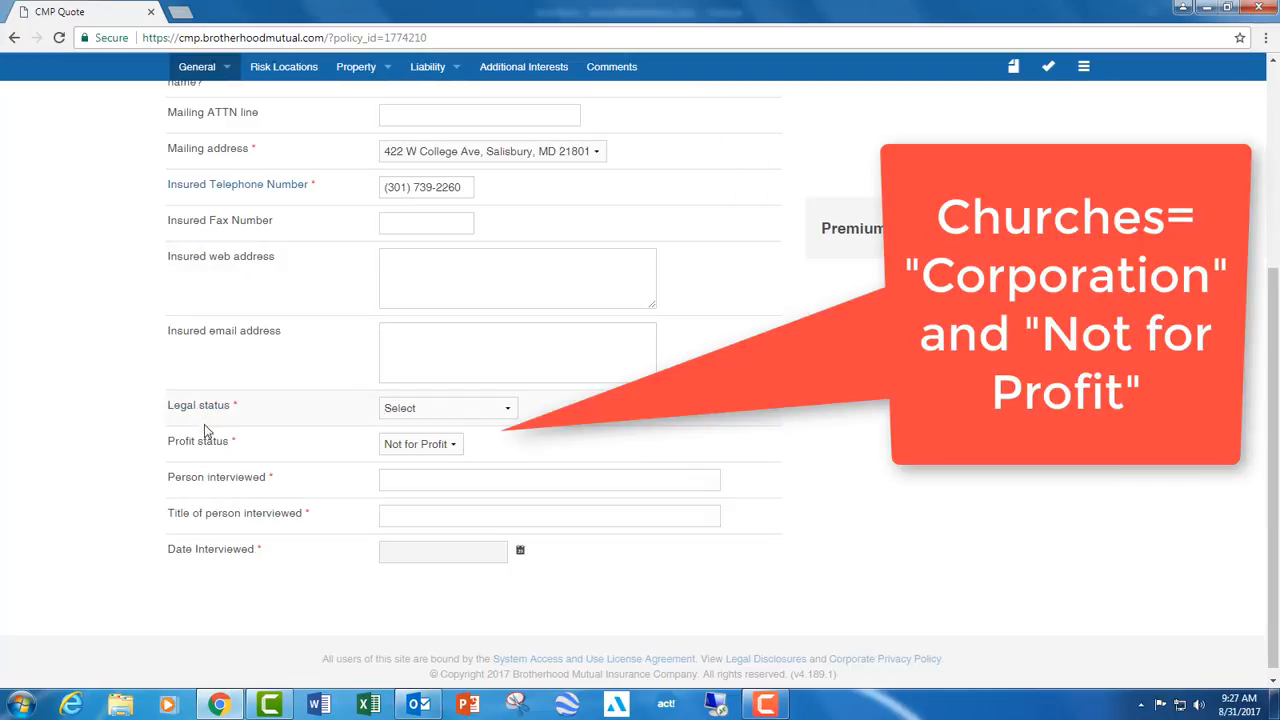
{"action": "left_click", "coordinate": [408, 410]}
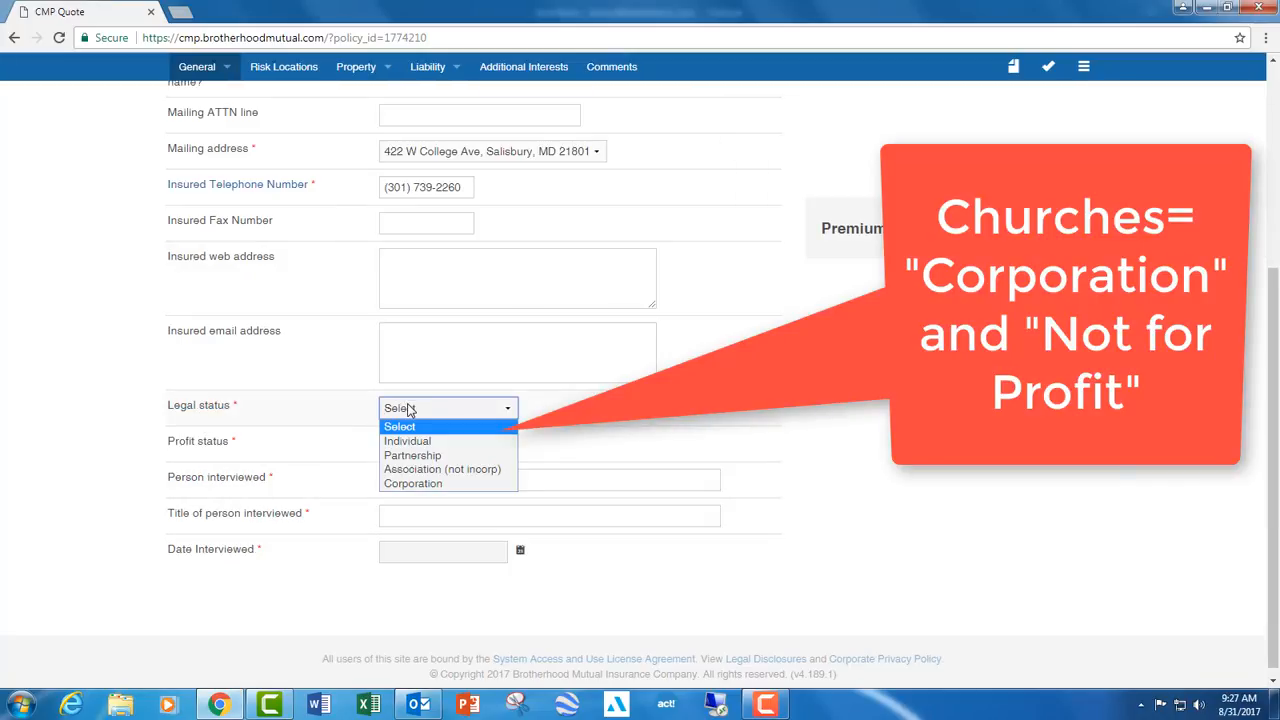
{"action": "left_click", "coordinate": [430, 485]}
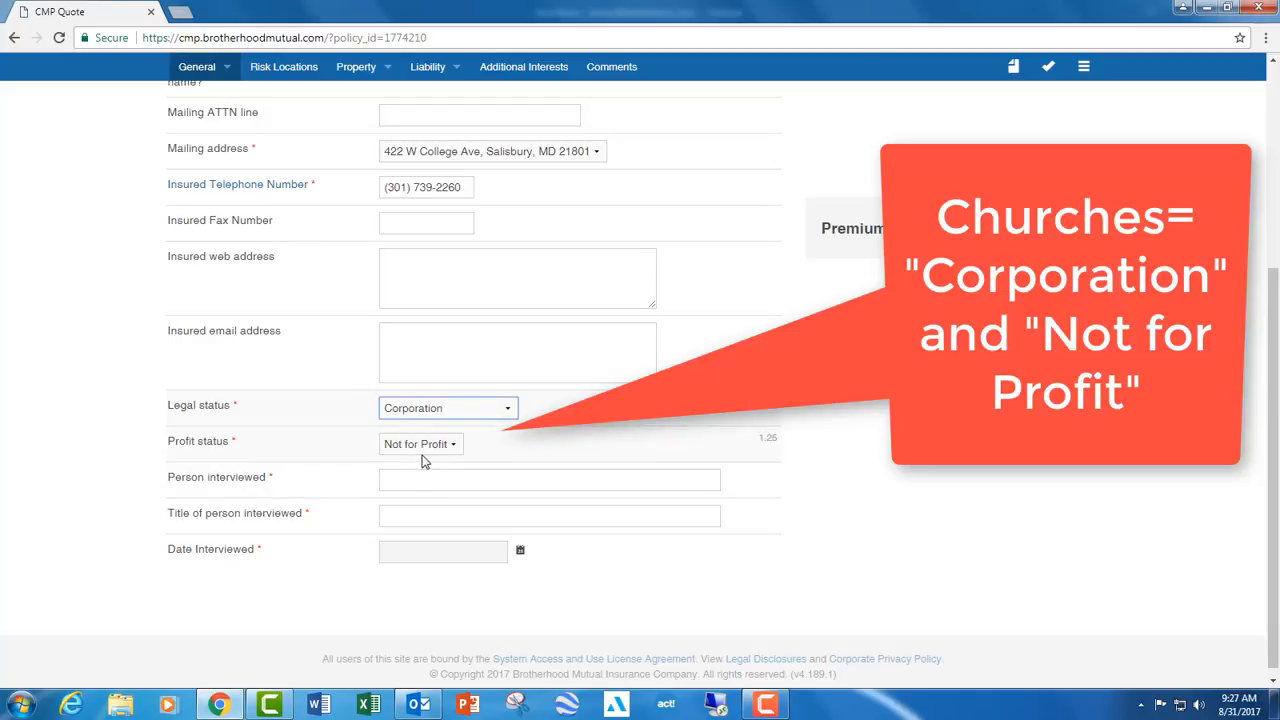
{"action": "left_click", "coordinate": [434, 483]}
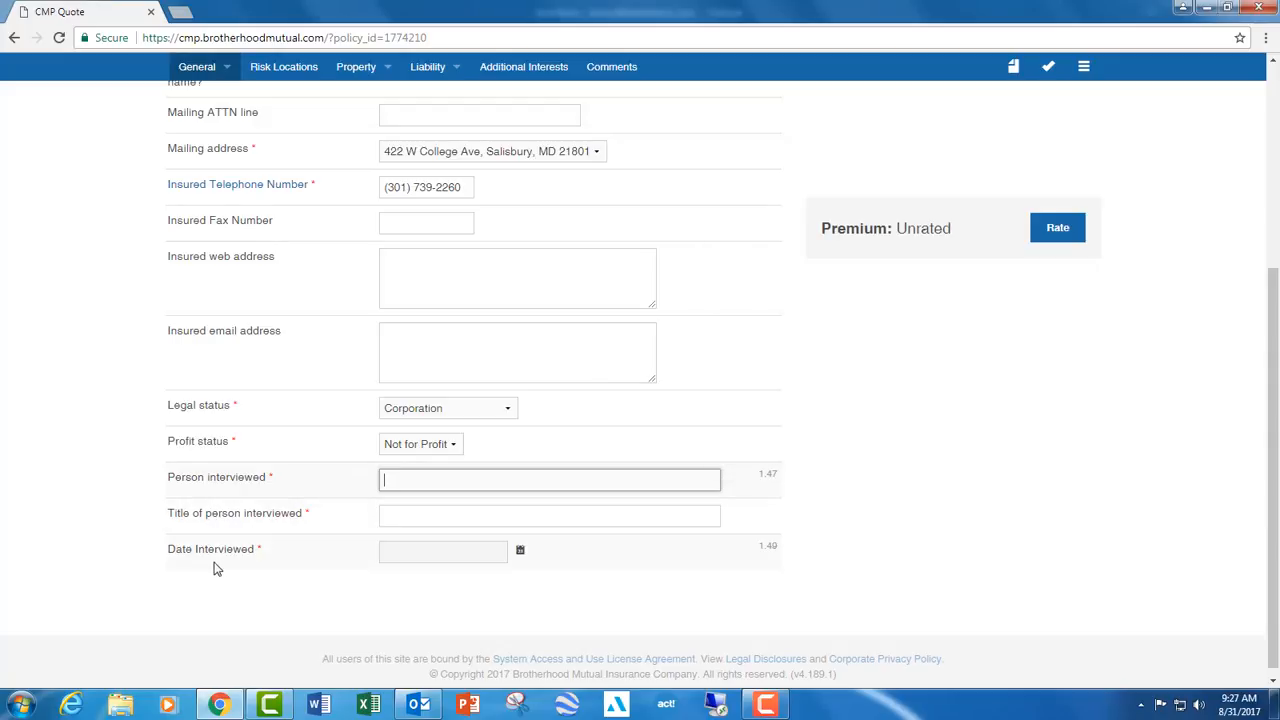
- In the Basic section of the general information, choose the quote's agent as the person to receive underwriting correspondence
{"action": "left_click_drag", "start_coordinate": [1273, 385], "coordinate": [1266, 162]}
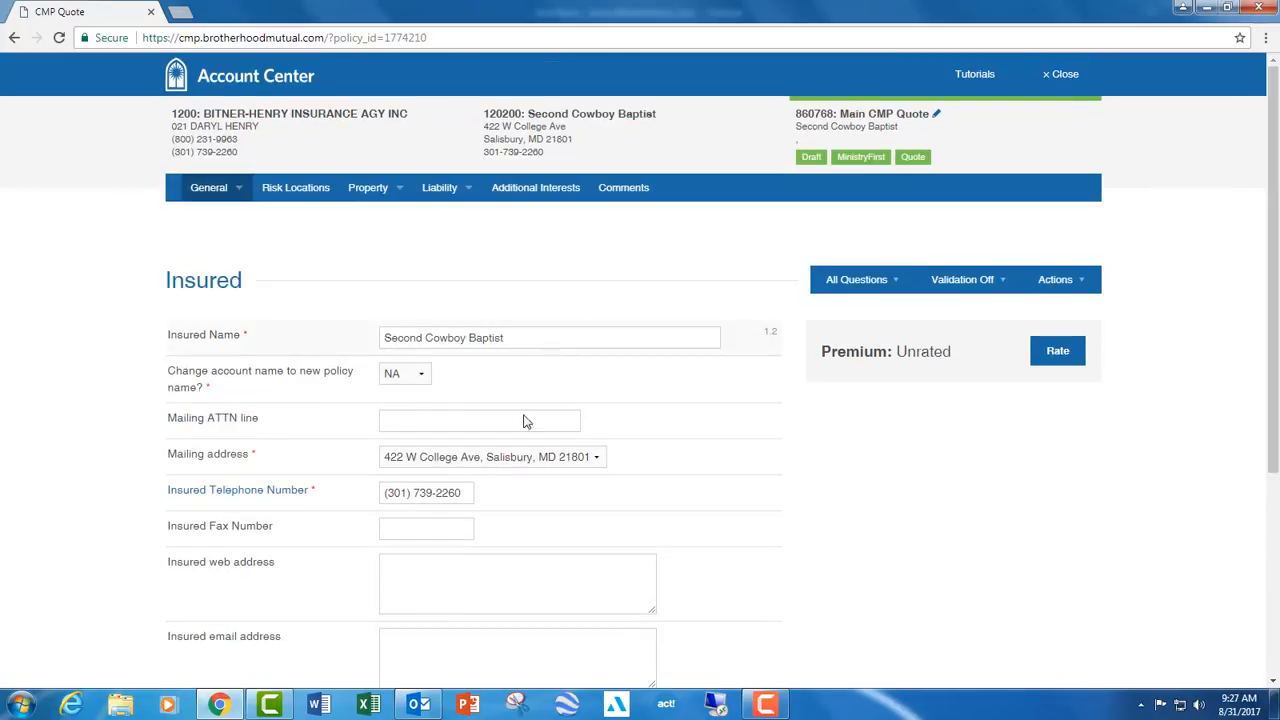
{"action": "left_click", "coordinate": [216, 192]}
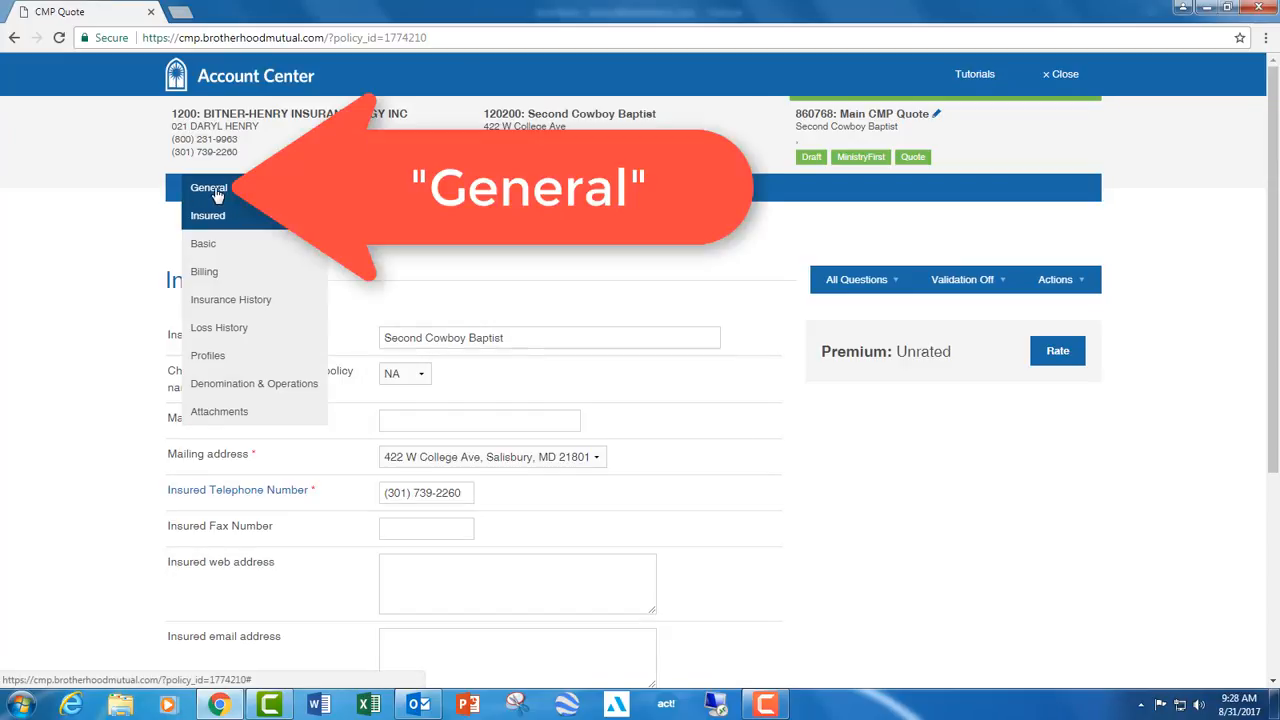
{"action": "left_click", "coordinate": [220, 250]}
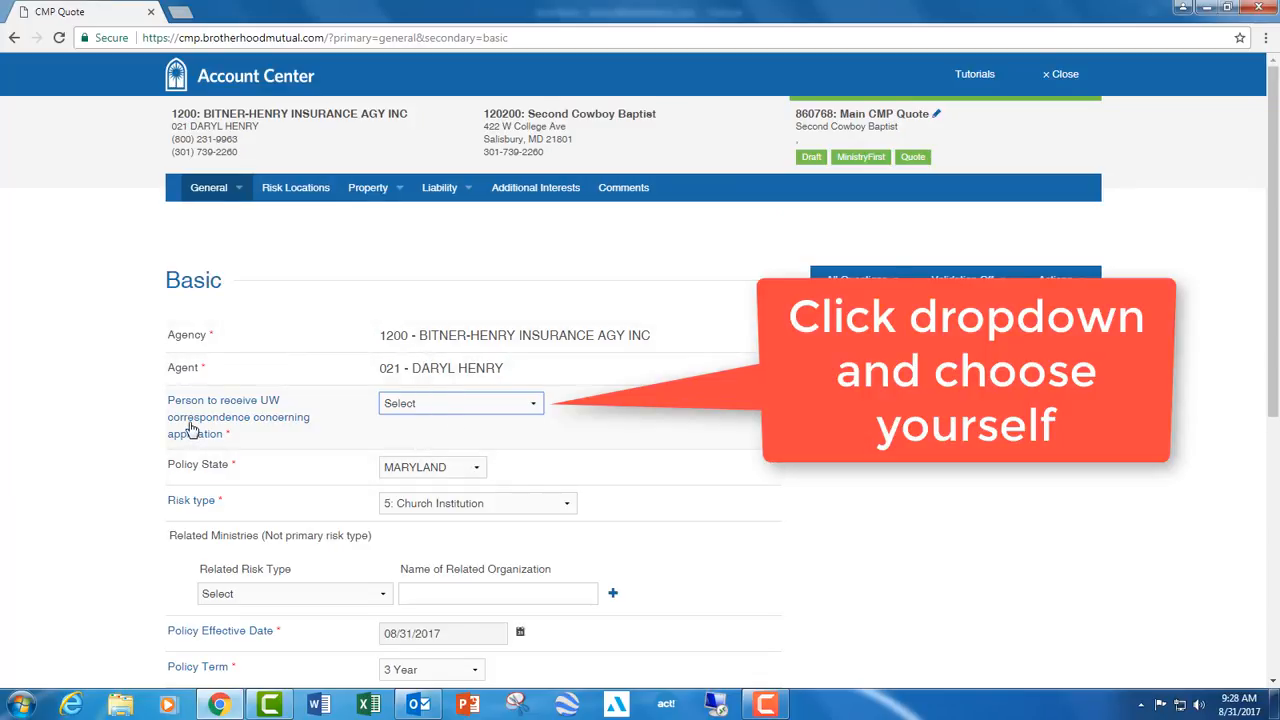
{"action": "left_click", "coordinate": [397, 403]}
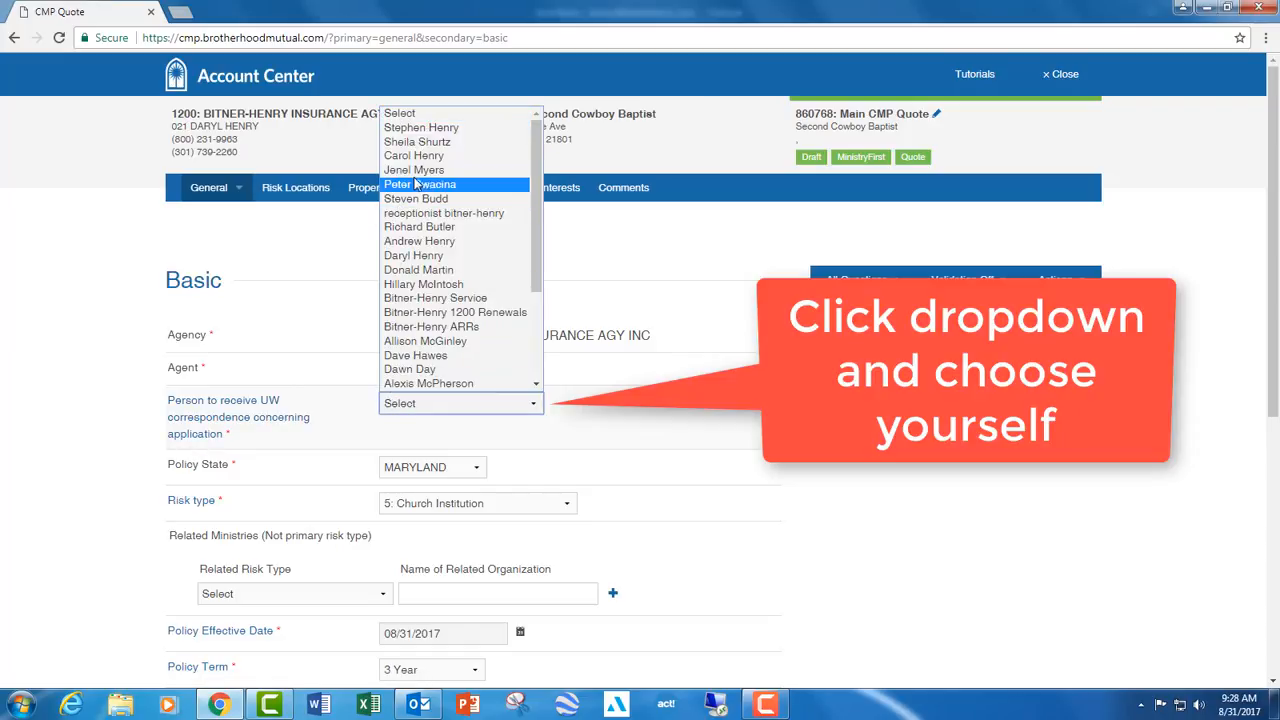
{"action": "left_click", "coordinate": [505, 255]}
- Review the available primary risk types and the related risk types for related ministries
{"action": "scroll", "coordinate": [213, 385], "scroll_direction": "down", "scroll_amount": 1}
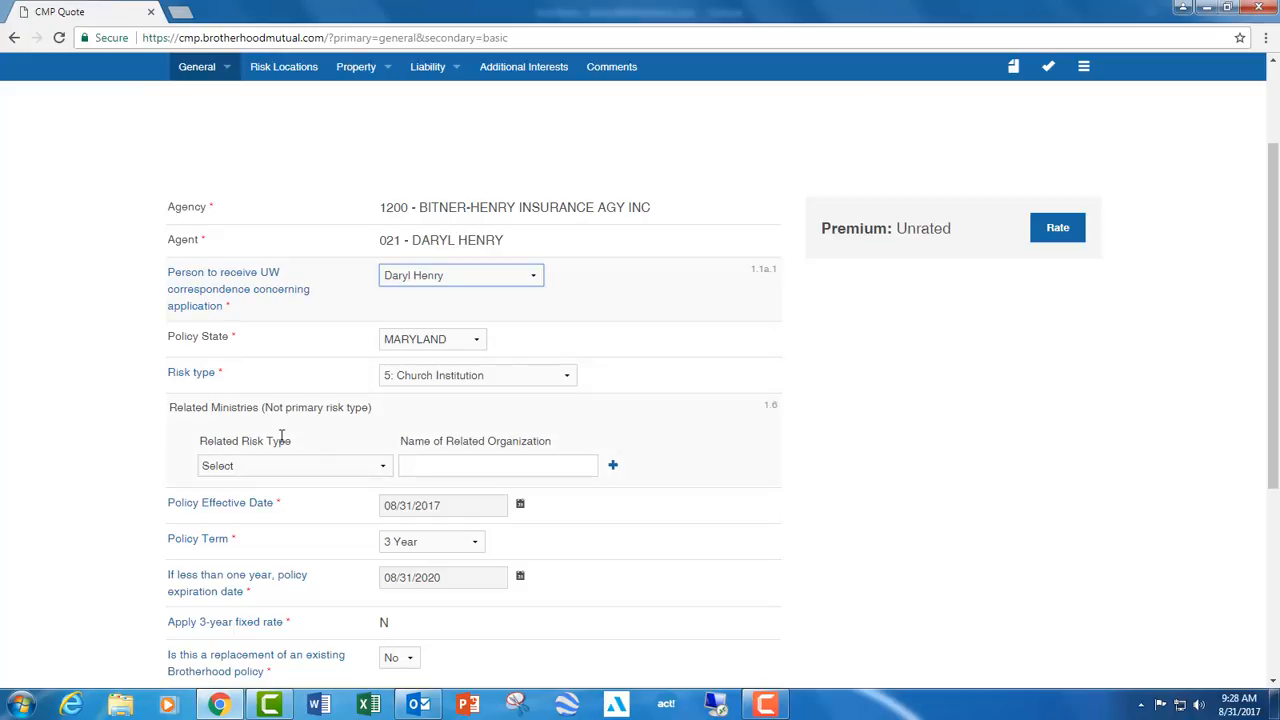
{"action": "left_click", "coordinate": [423, 380]}
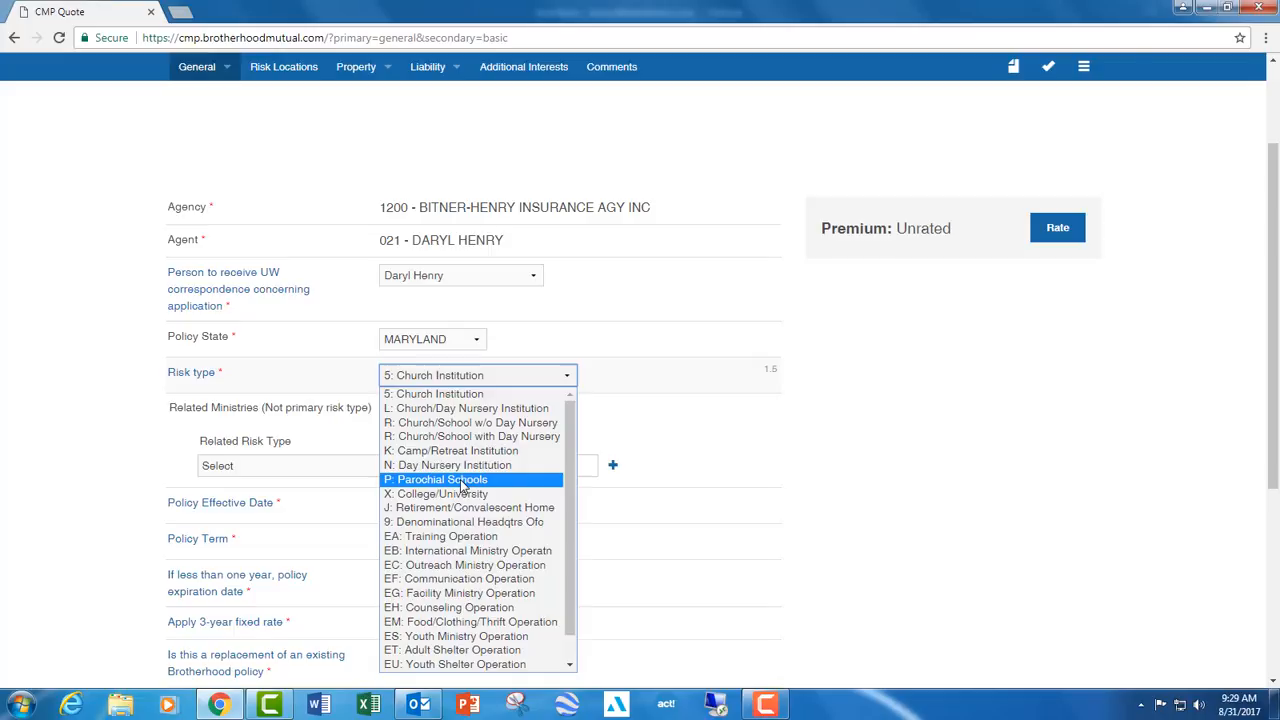
{"action": "left_click", "coordinate": [851, 426]}
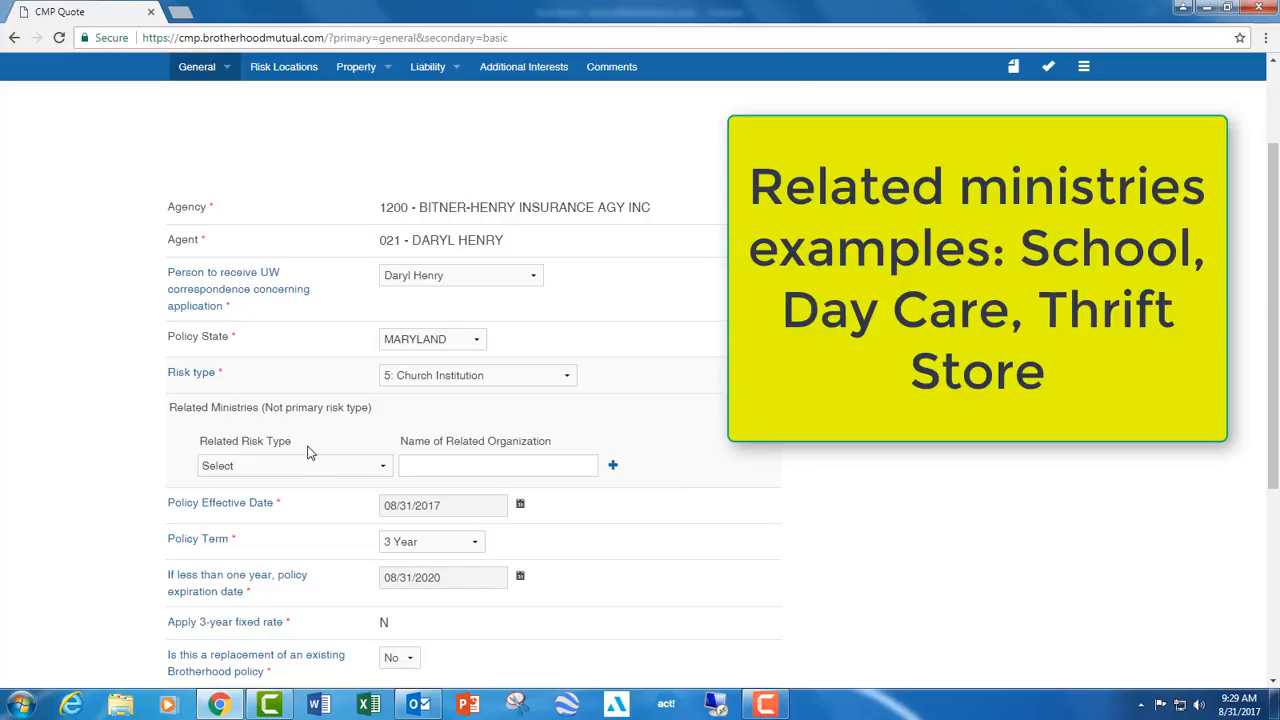
{"action": "left_click", "coordinate": [312, 468]}
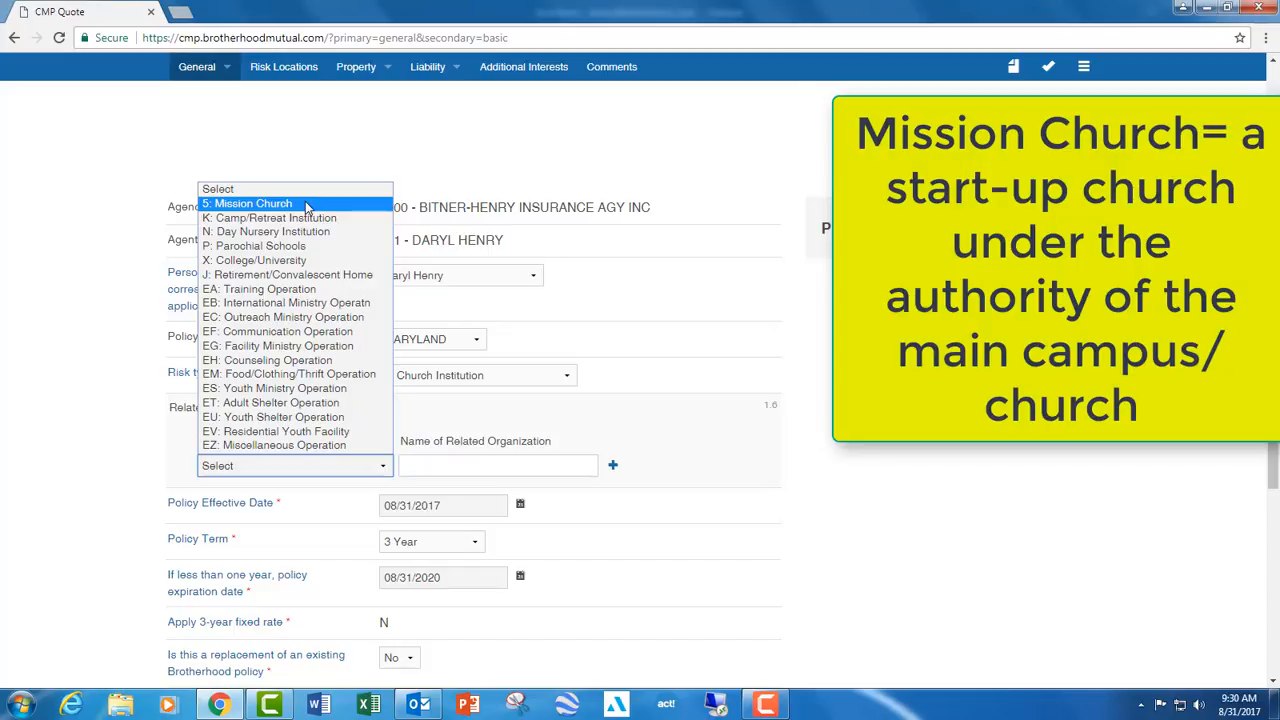
{"action": "left_click", "coordinate": [96, 448]}
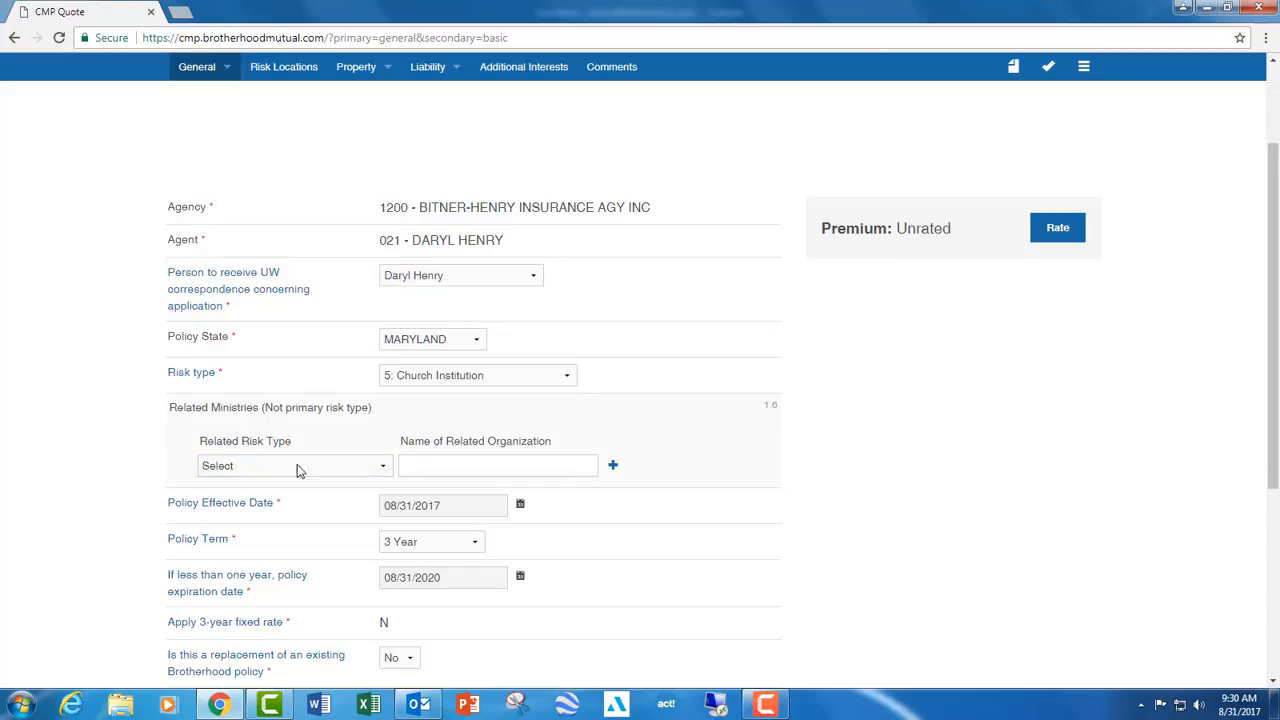
- Set the policy effective date to 09/21/2017 and answer No to replacing an existing Brotherhood policy
{"action": "scroll", "coordinate": [786, 484], "scroll_direction": "down", "scroll_amount": 2}
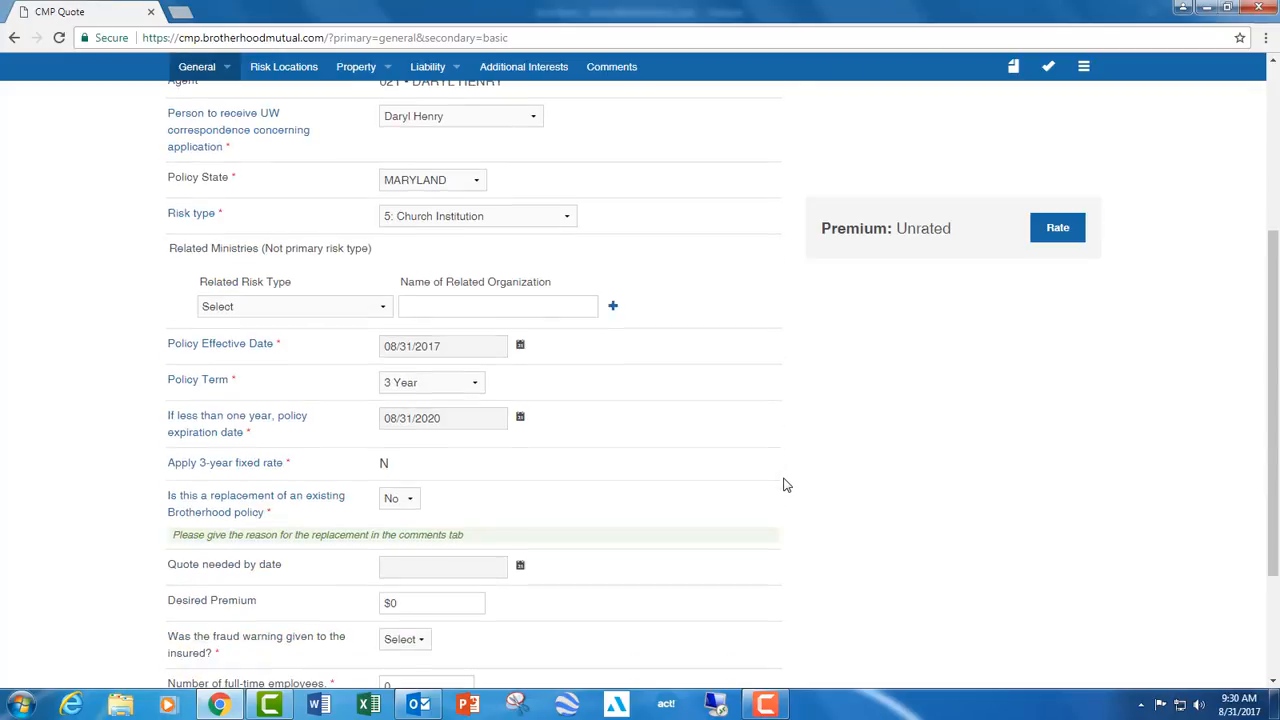
{"action": "left_click", "coordinate": [479, 354]}
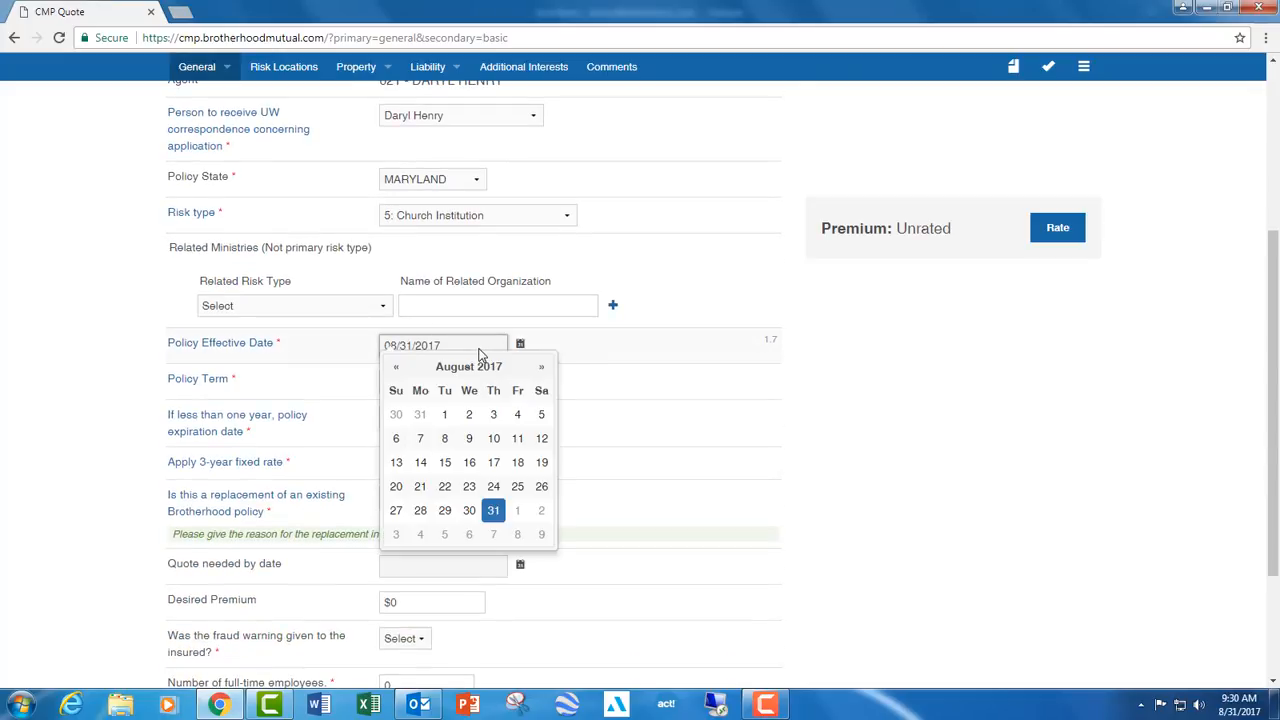
{"action": "left_click", "coordinate": [543, 369]}
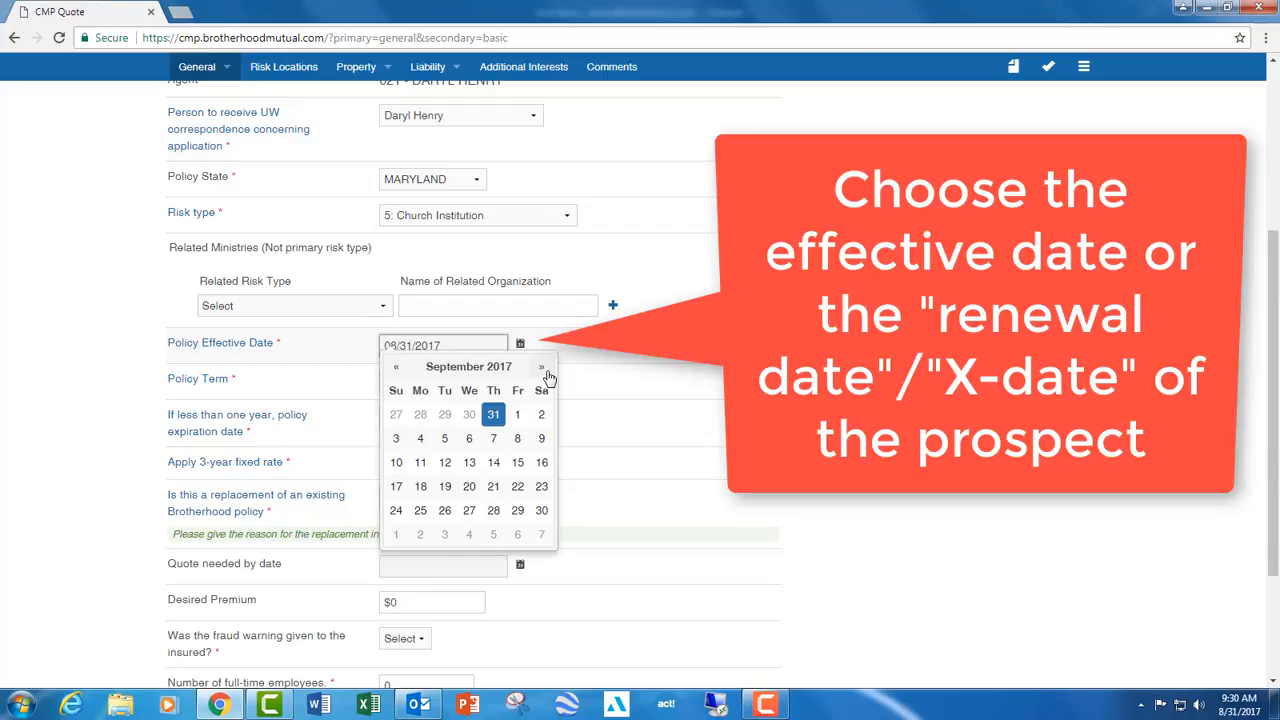
{"action": "left_click", "coordinate": [496, 506]}
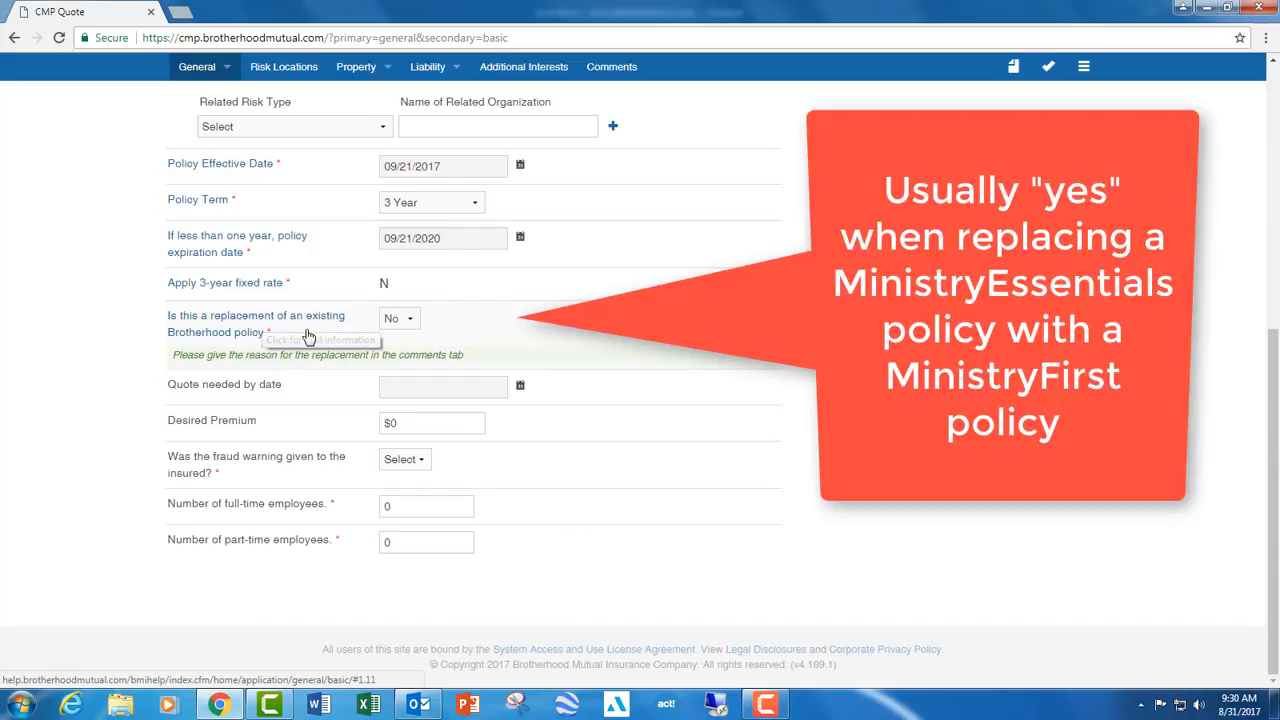
{"action": "left_click", "coordinate": [406, 320]}
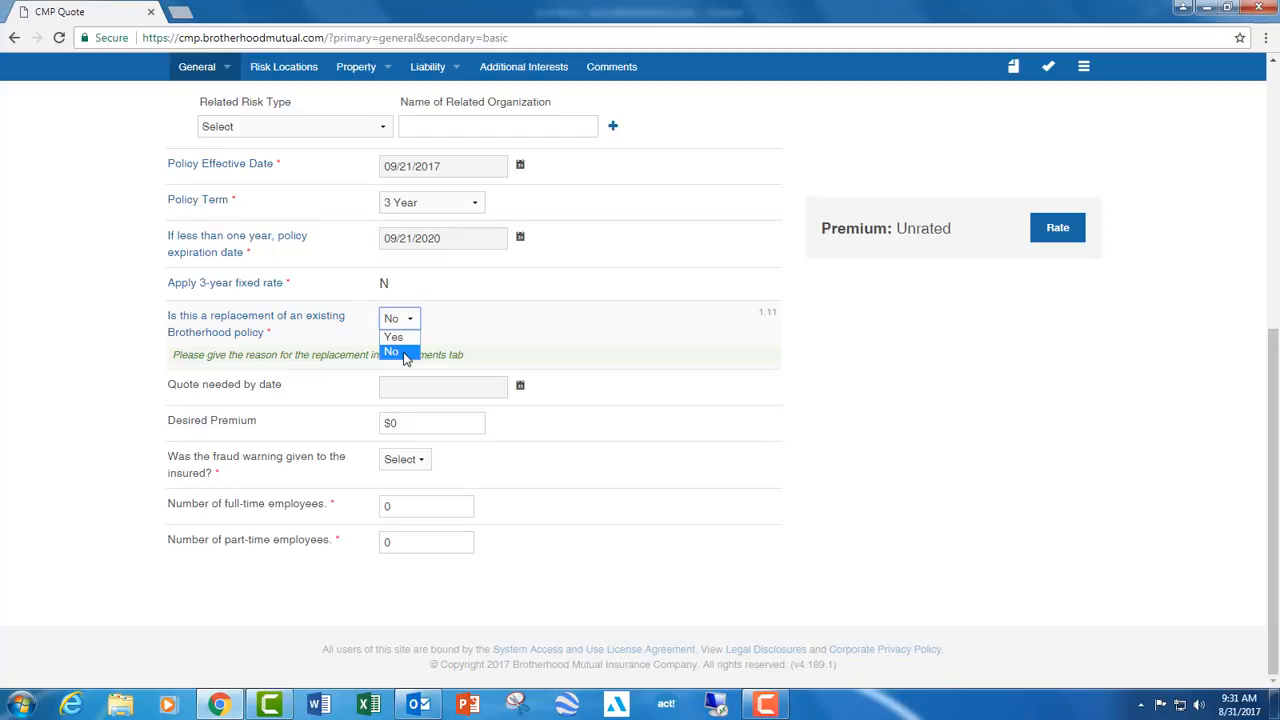
{"action": "left_click", "coordinate": [405, 358]}
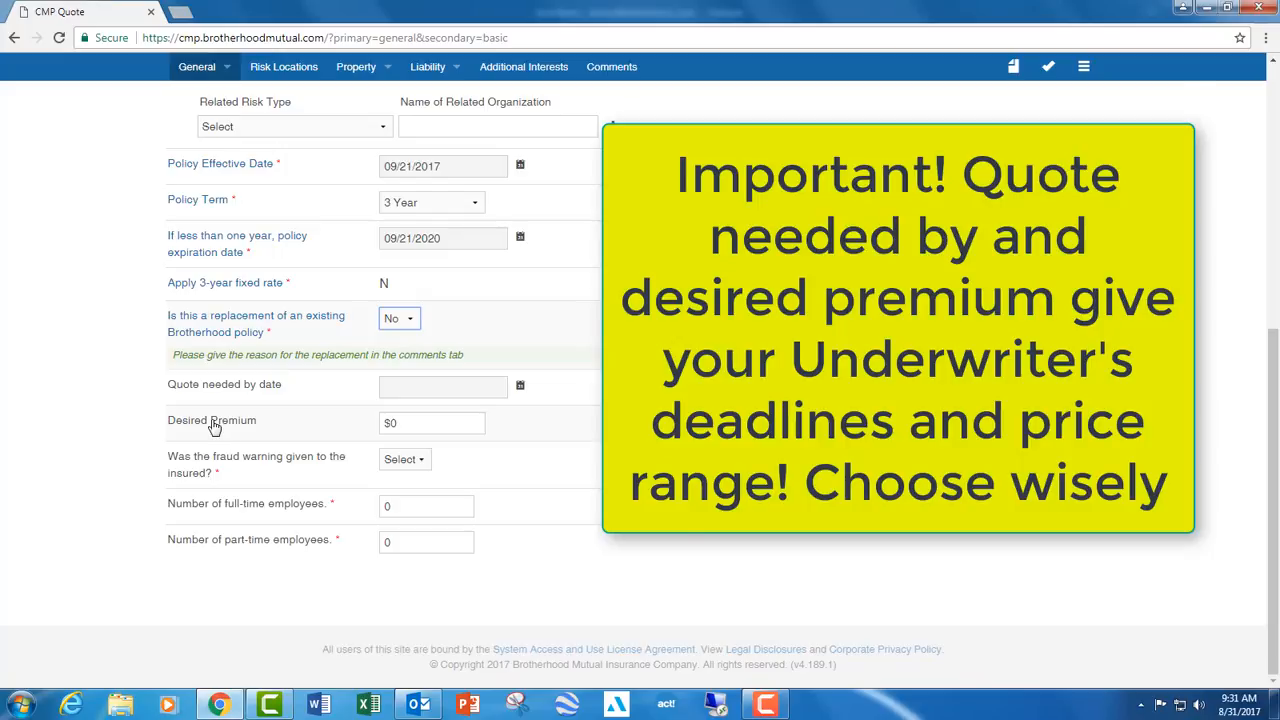
- Set the quote needed by date to 09/05/2017 and the desired premium to $5000
{"action": "left_click", "coordinate": [418, 424]}
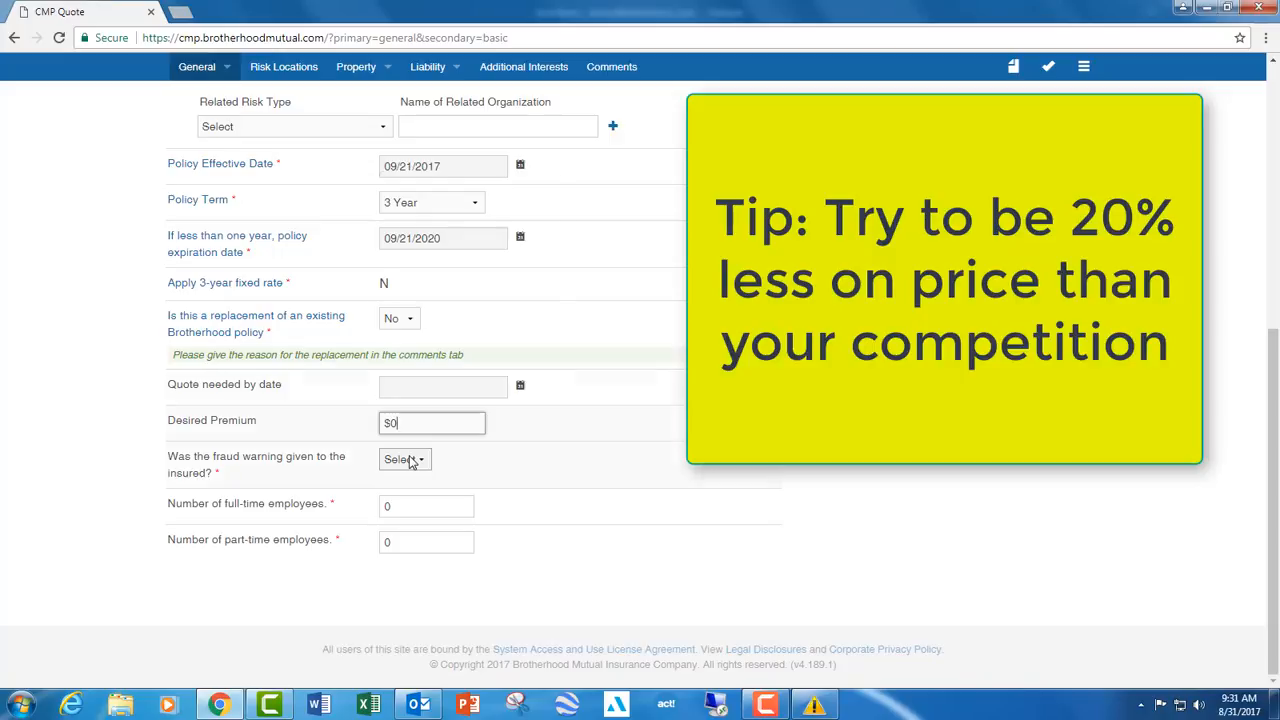
{"action": "left_click", "coordinate": [431, 392]}
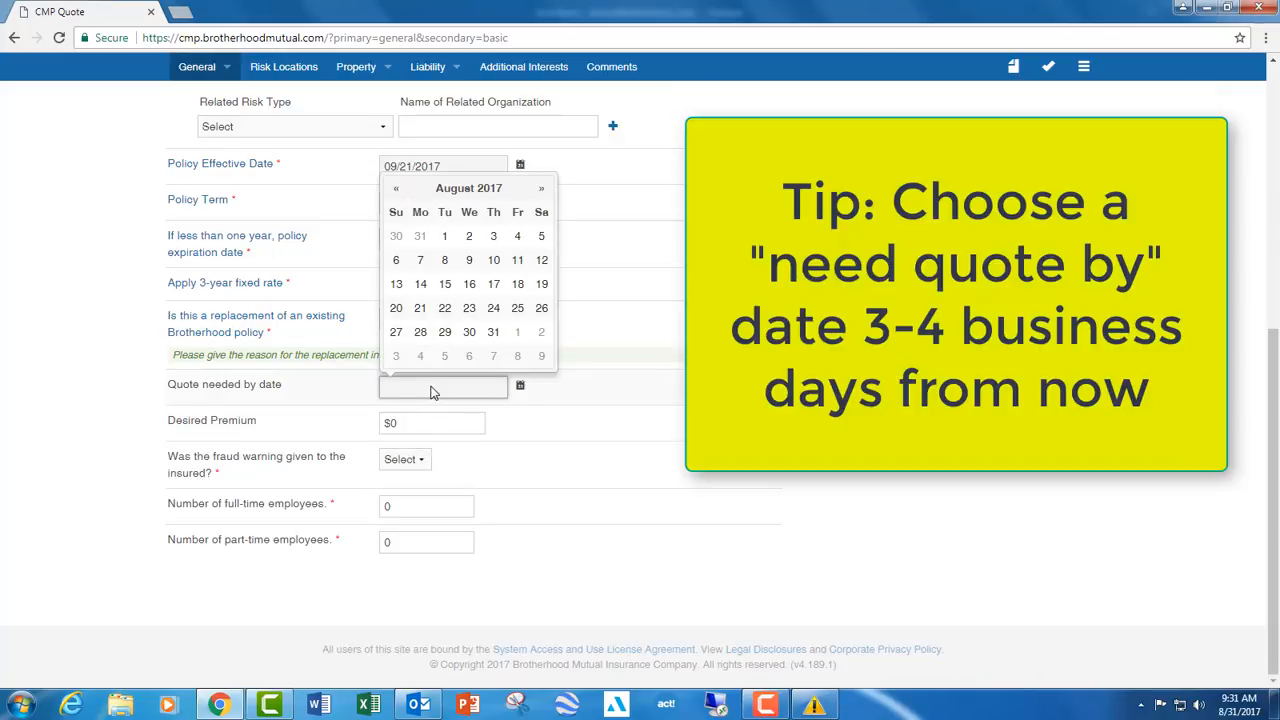
{"action": "left_click", "coordinate": [541, 189]}
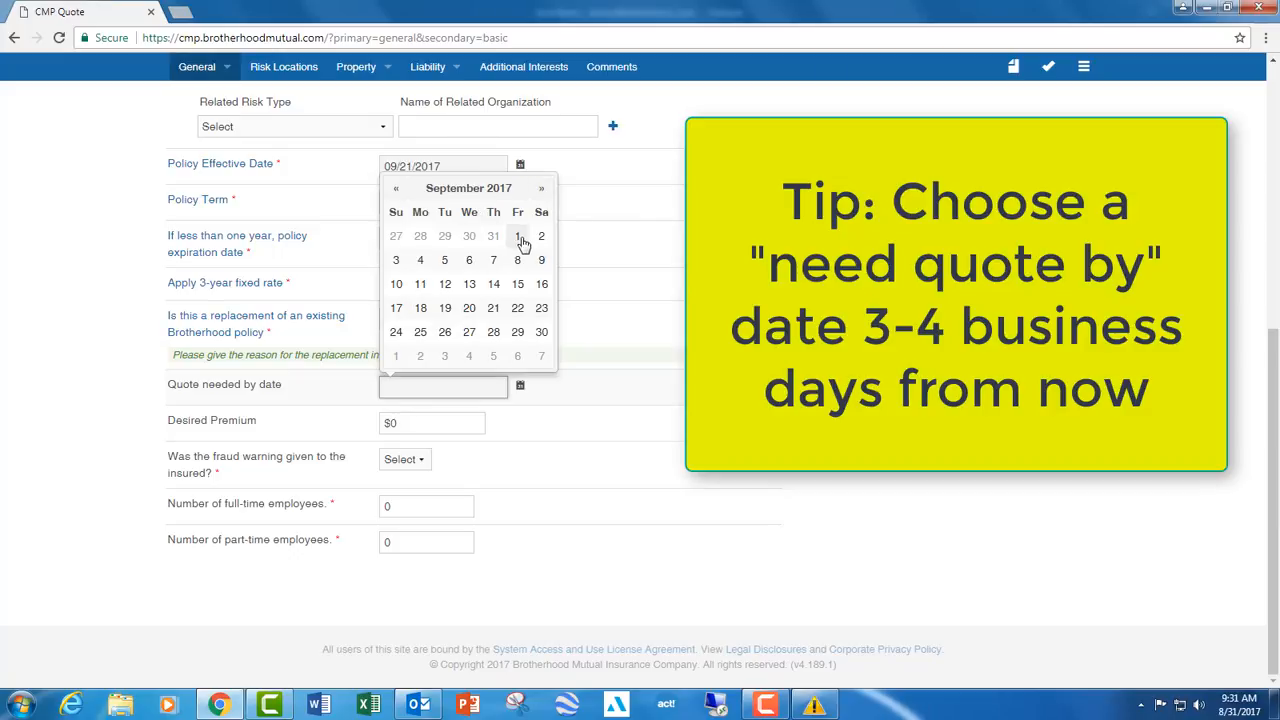
{"action": "left_click", "coordinate": [444, 260]}
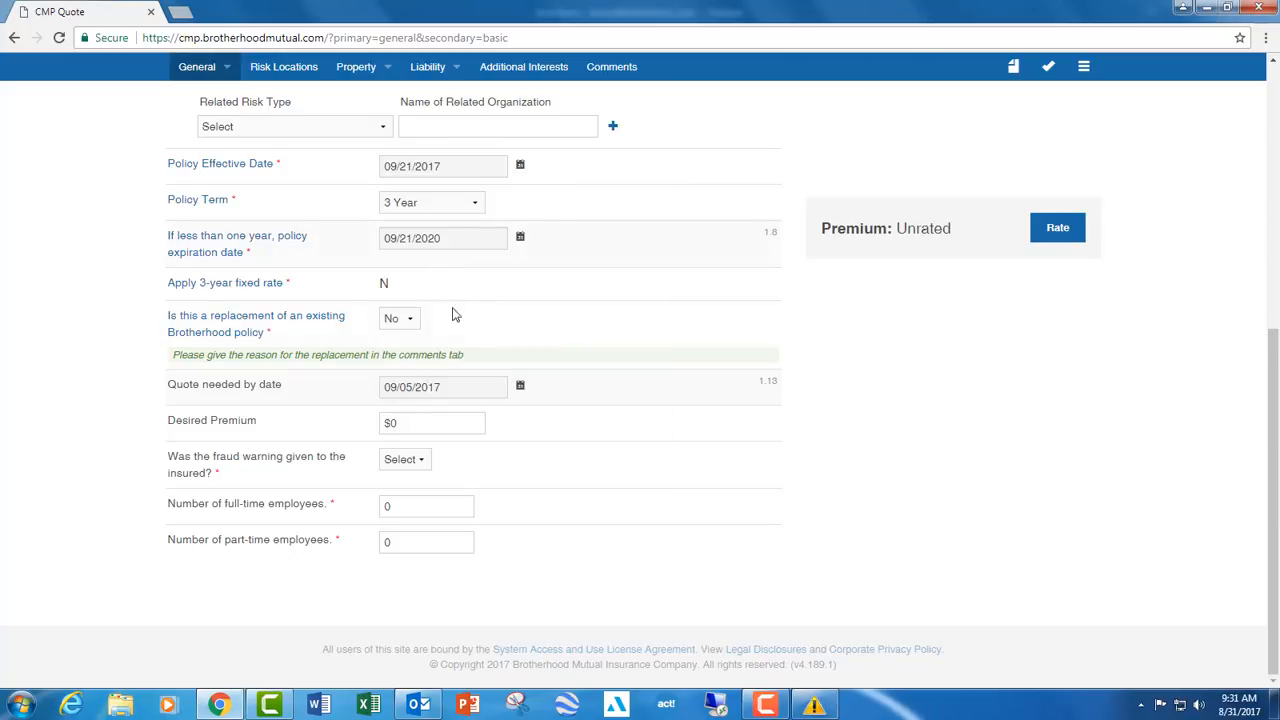
{"action": "left_click", "coordinate": [417, 422]}
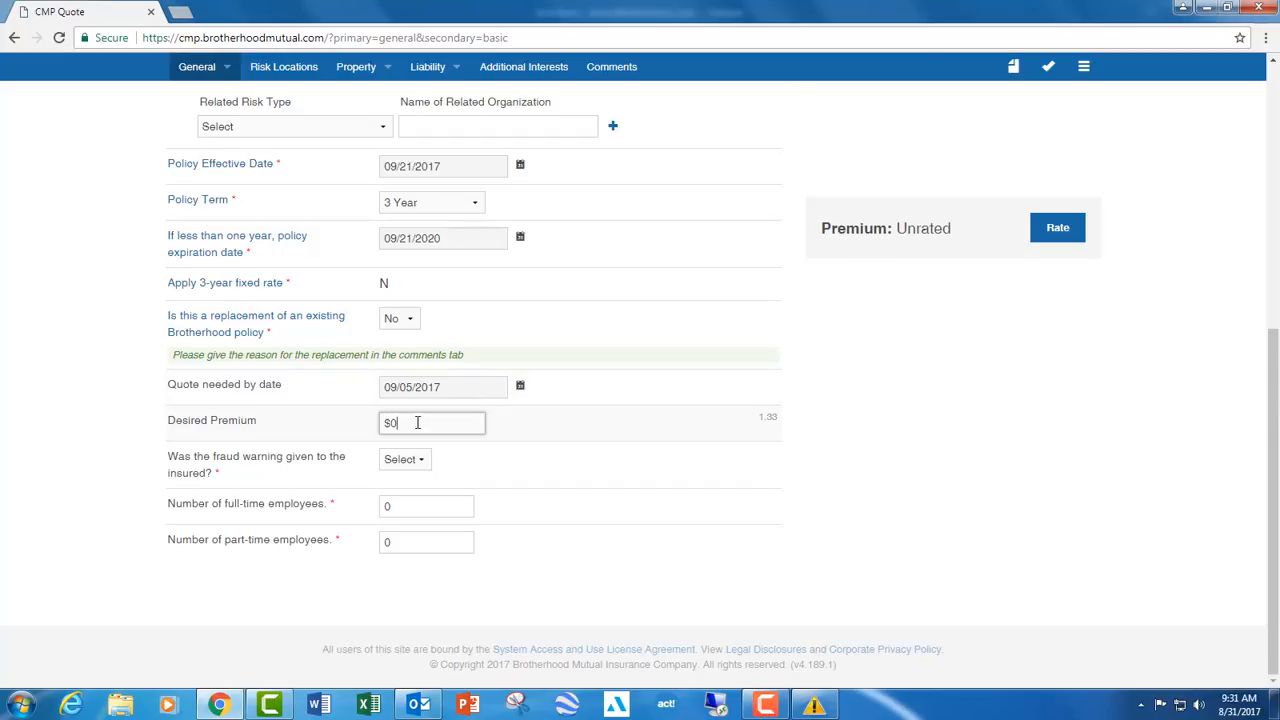
{"action": "key", "text": "BackSpace"}
{"action": "type", "text": "5000"}
- Answer Yes to whether the fraud warning was given to the insured and set the number of full-time employees to 2
{"action": "left_click", "coordinate": [417, 460]}
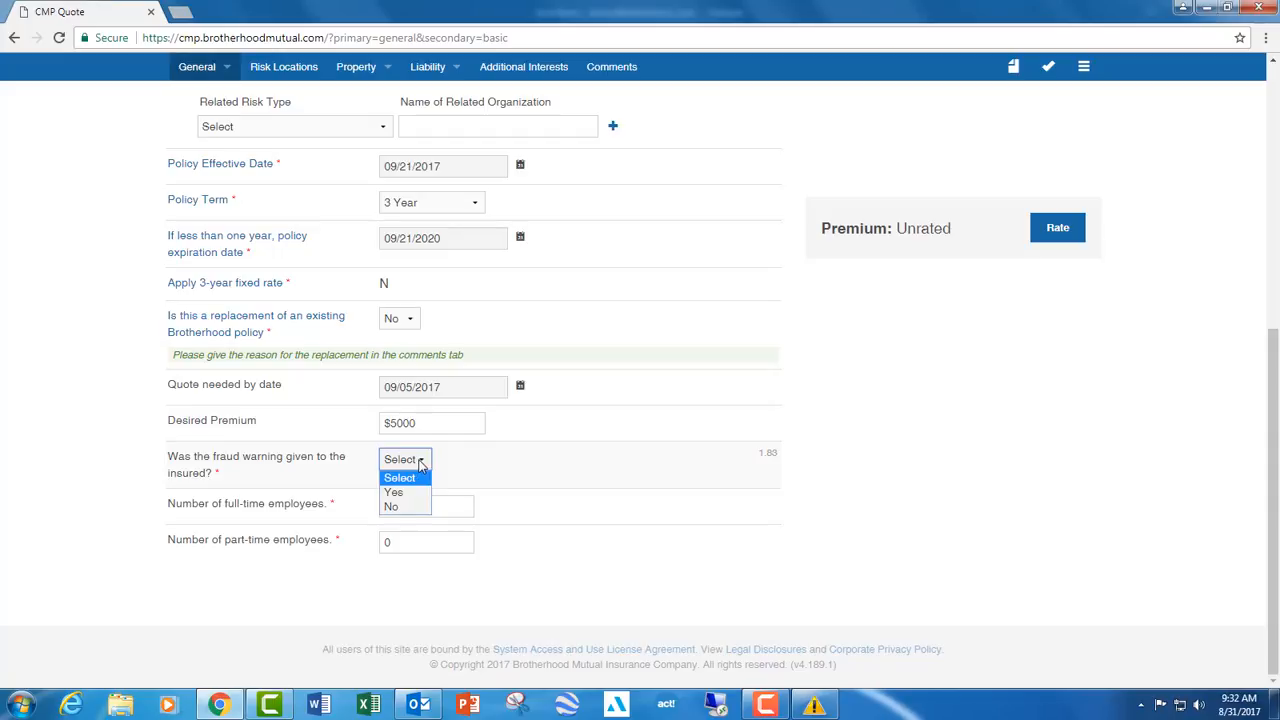
{"action": "left_click", "coordinate": [393, 492]}
{"action": "scroll", "coordinate": [448, 396], "scroll_direction": "up", "scroll_amount": 1}
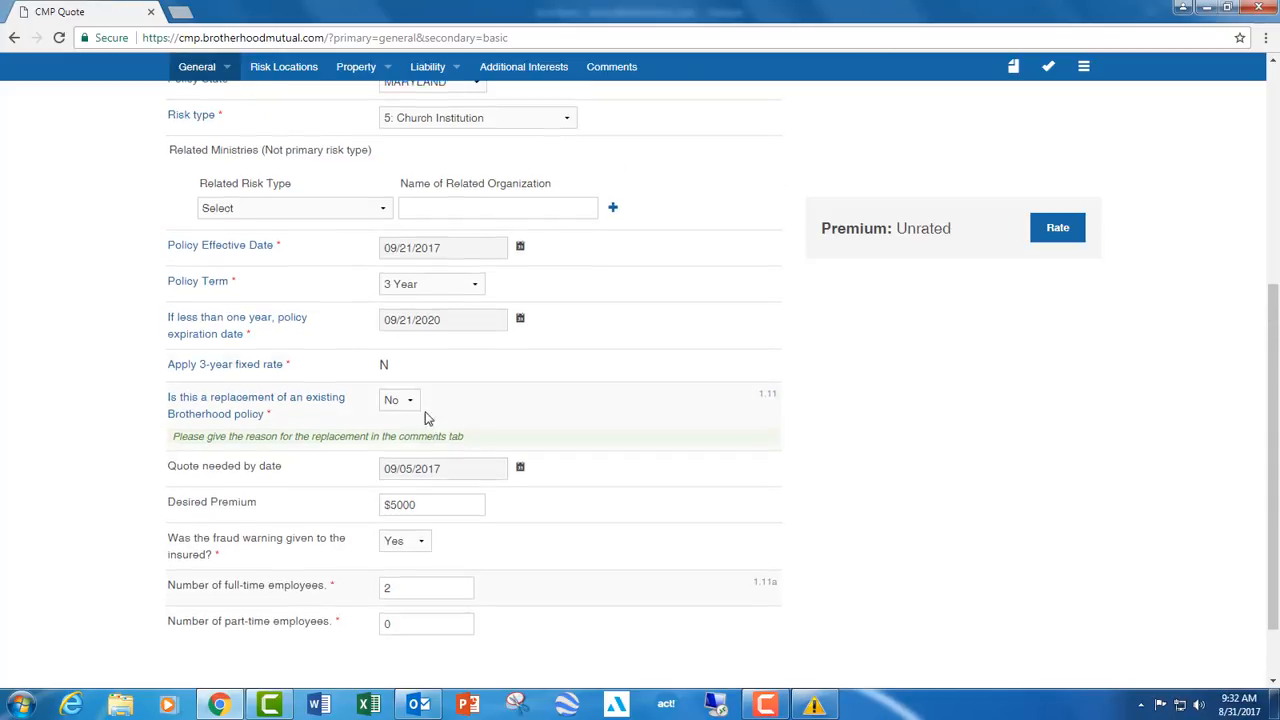
{"action": "scroll", "coordinate": [69, 300], "scroll_direction": "up", "scroll_amount": 5}
- In the Billing section of the general information, set the billing mode to Quarterly
{"action": "left_click", "coordinate": [205, 190]}
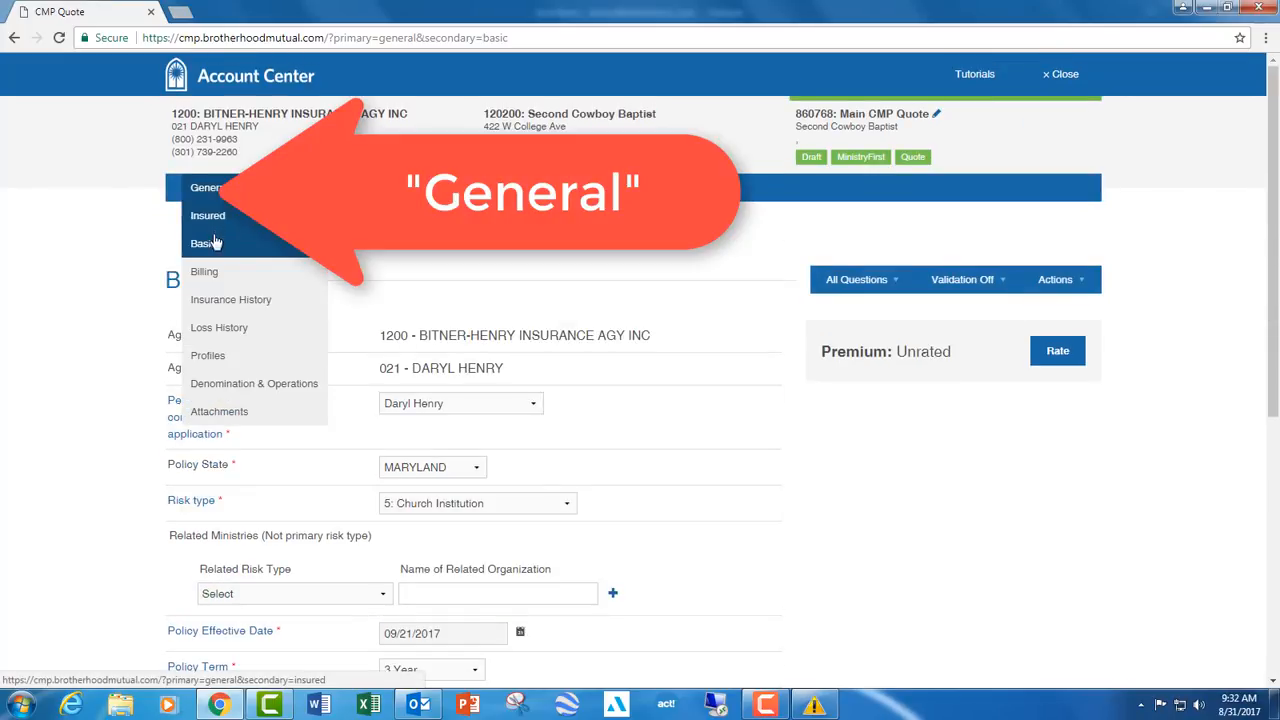
{"action": "left_click", "coordinate": [208, 269]}
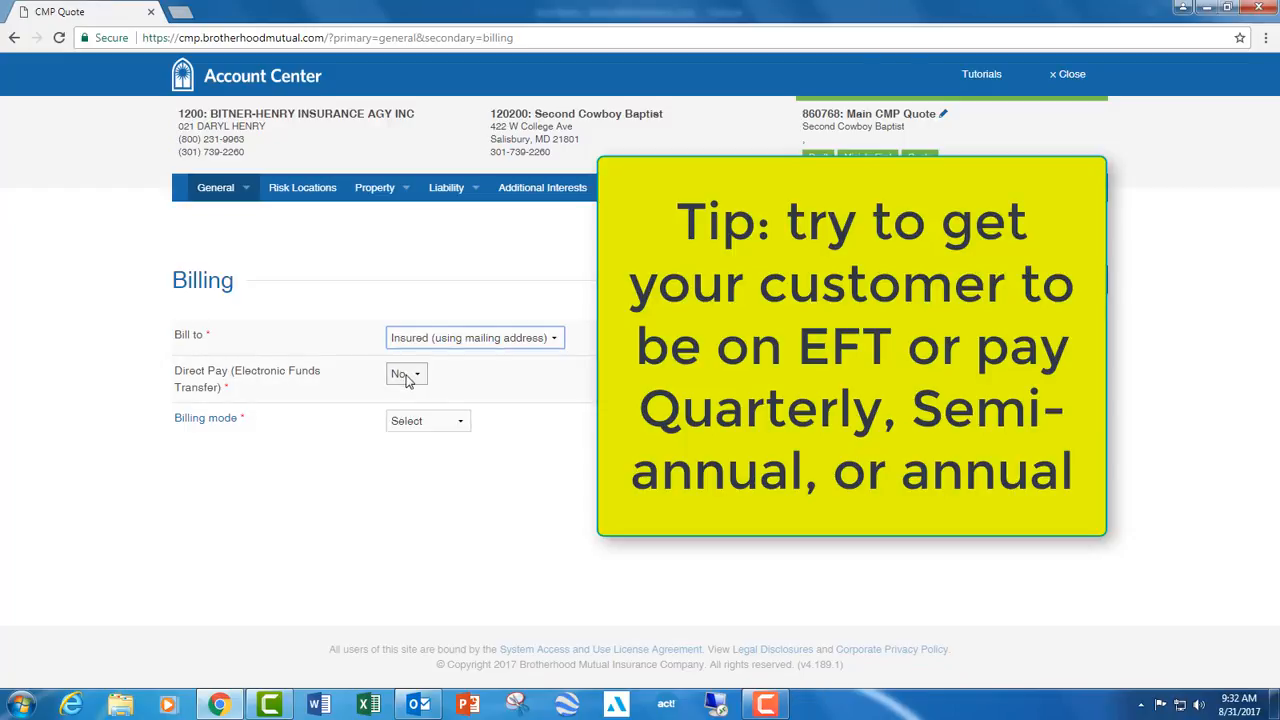
{"action": "left_click", "coordinate": [446, 422]}
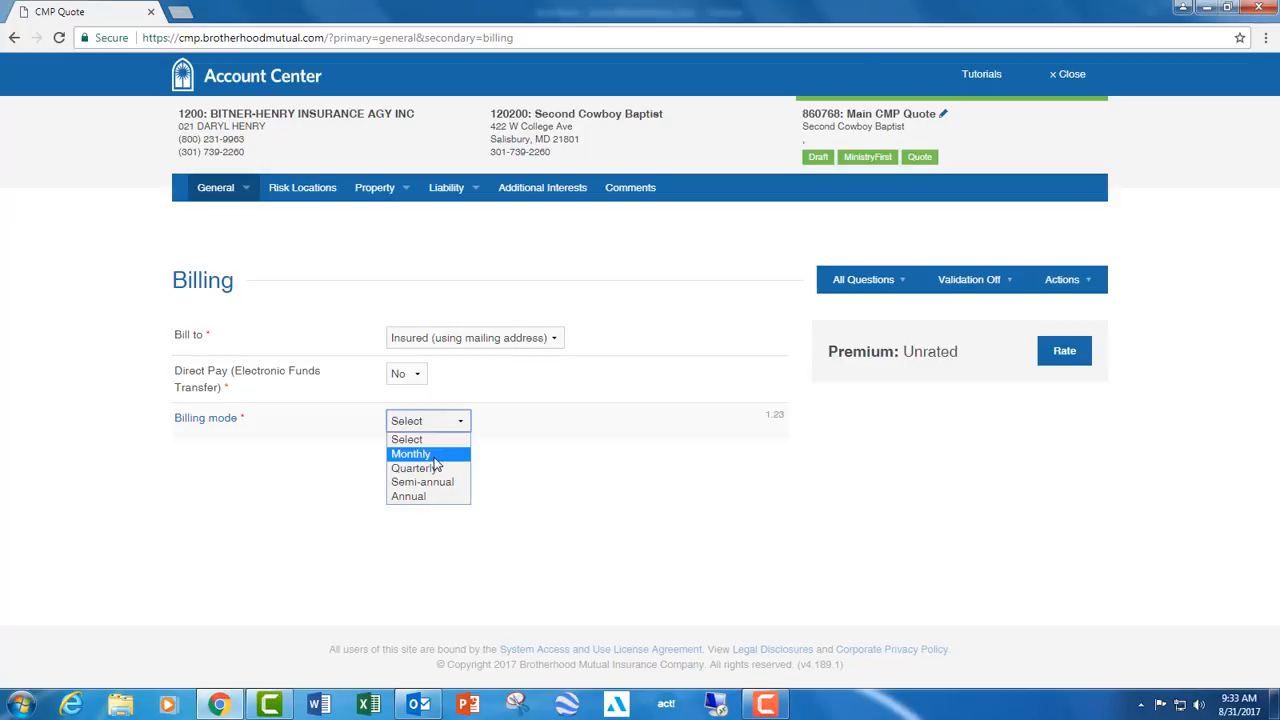
{"action": "left_click", "coordinate": [436, 467]}
- In the Insurance History section, answer No to the insured being a new entity
{"action": "left_click", "coordinate": [238, 200]}
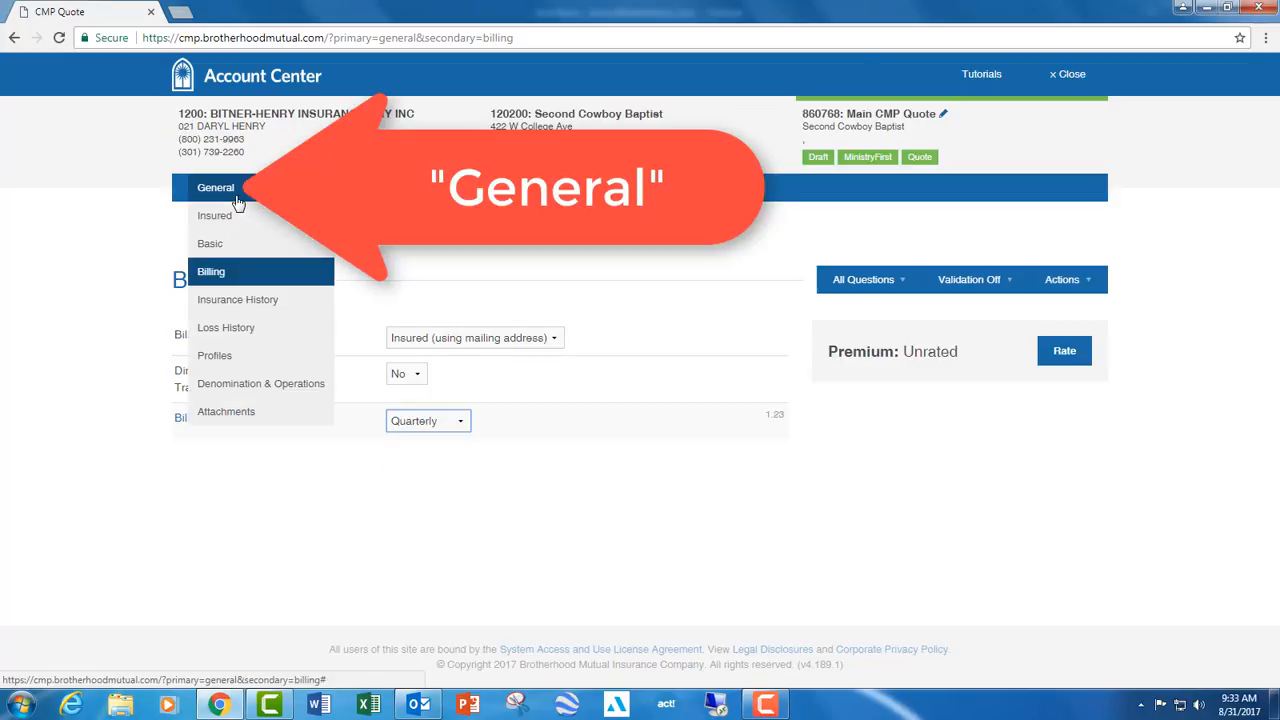
{"action": "left_click", "coordinate": [251, 302]}
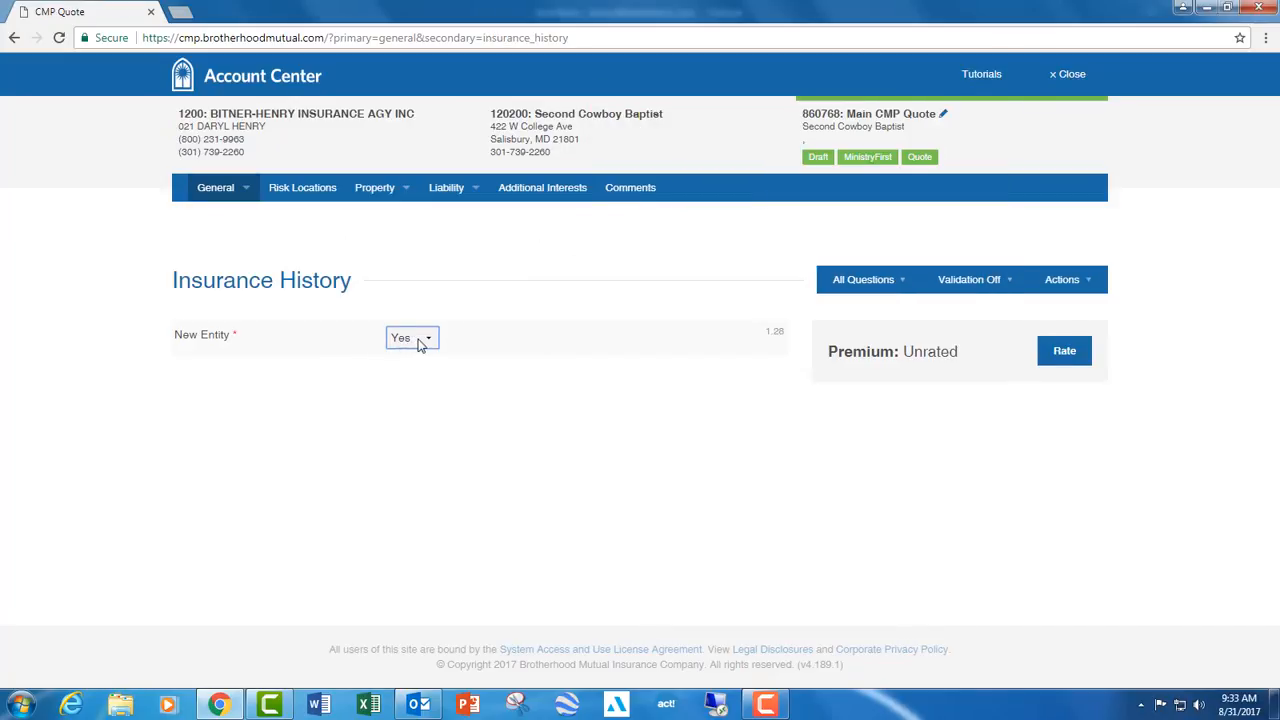
{"action": "left_click", "coordinate": [420, 342]}
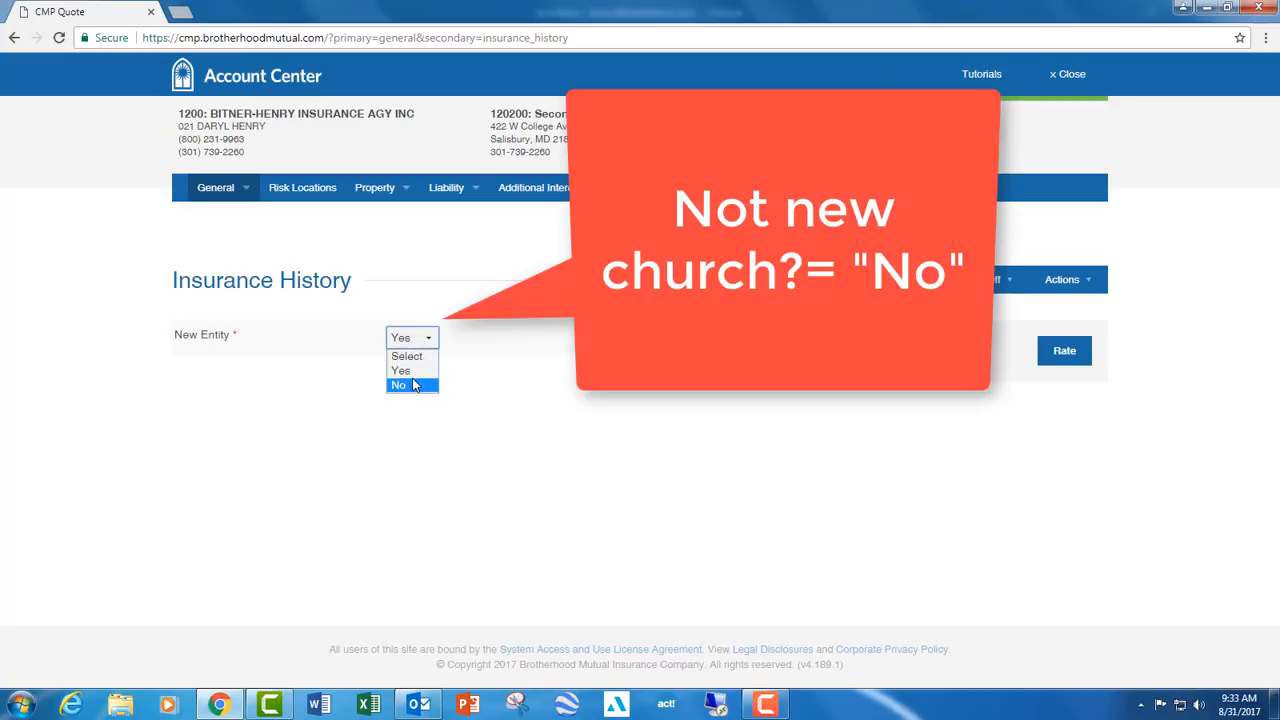
{"action": "left_click", "coordinate": [414, 385]}
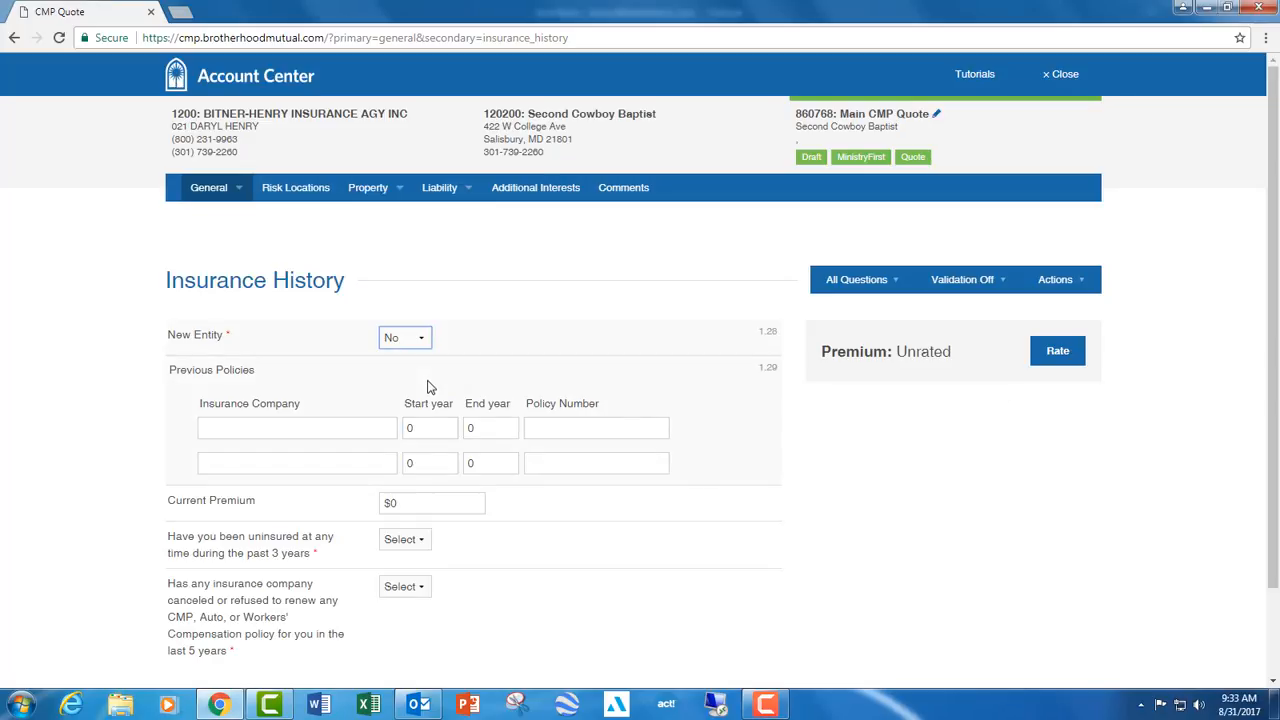
- Add a previous policy with Church Mutual as the insurance company and "pending" as the policy number
{"action": "scroll", "coordinate": [405, 375], "scroll_direction": "down", "scroll_amount": 2}
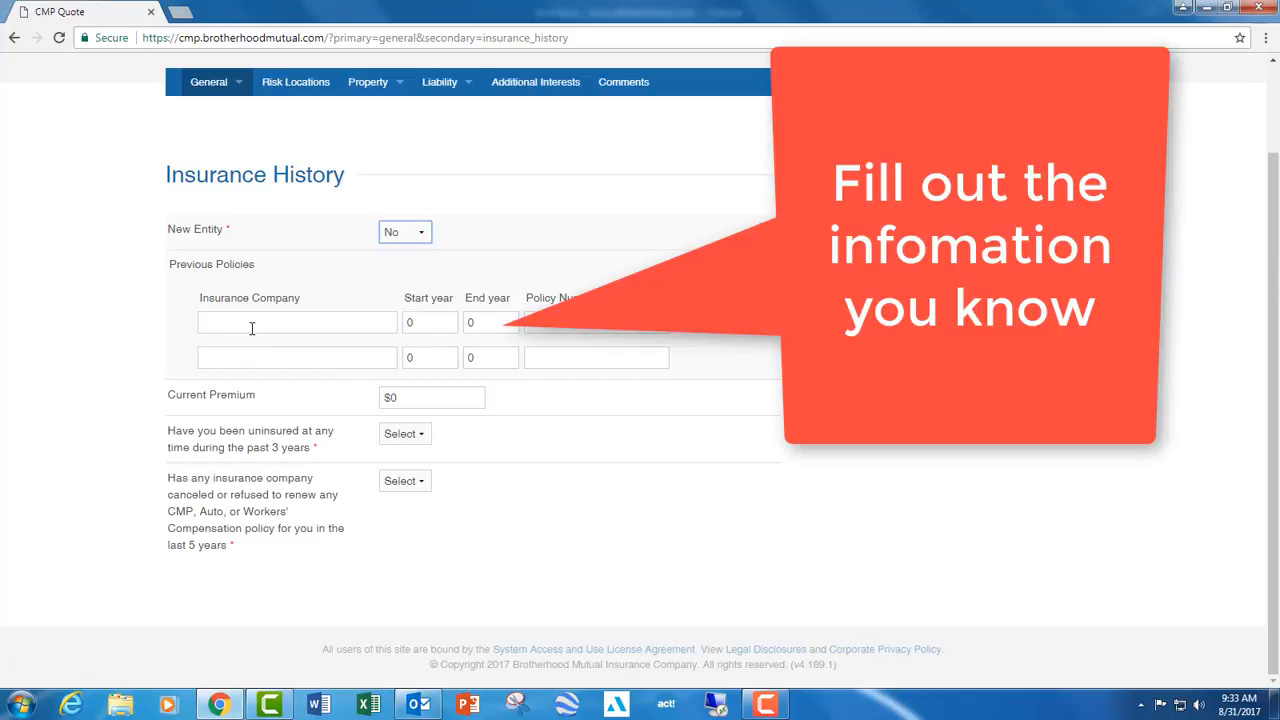
{"action": "left_click", "coordinate": [256, 323]}
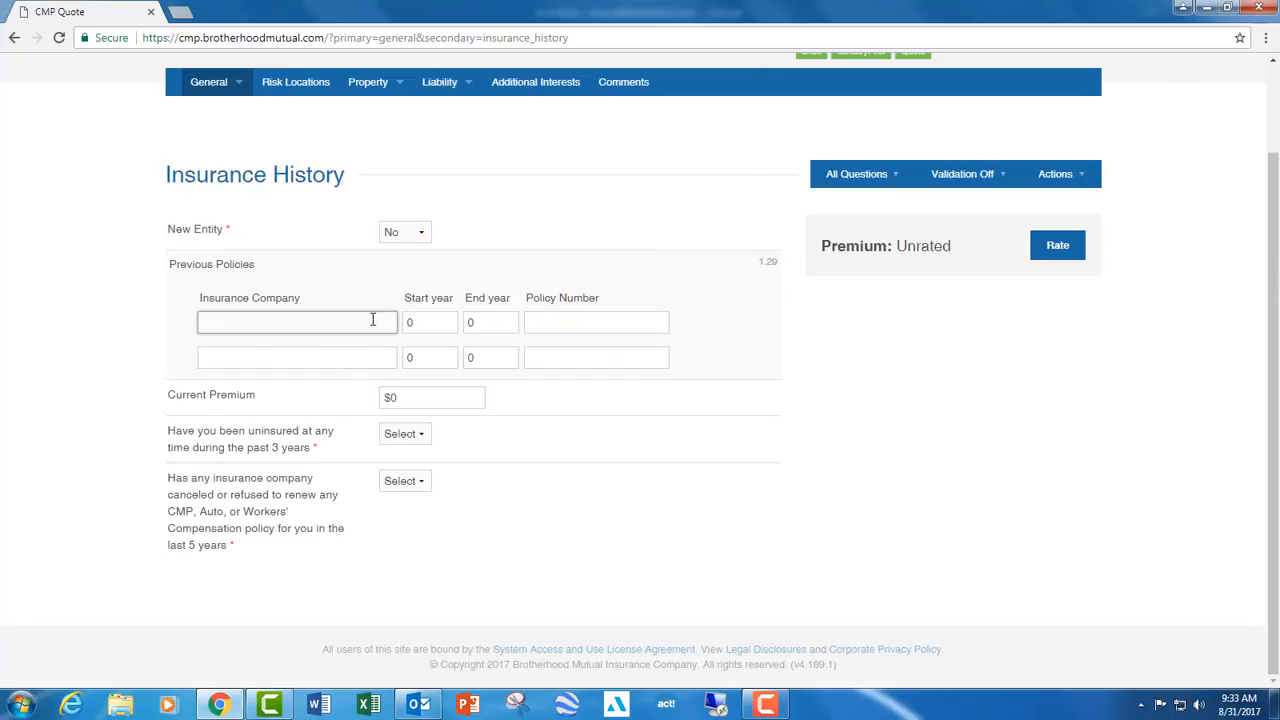
{"action": "type", "text": "Church Mut"}
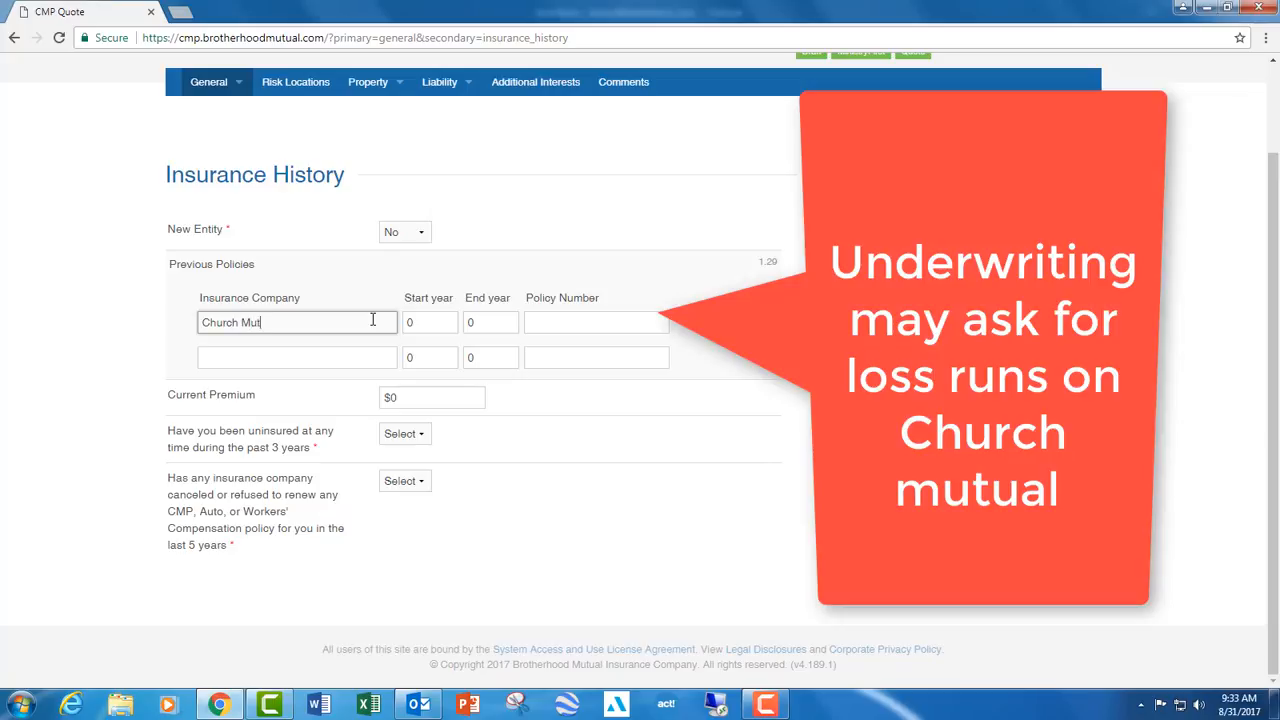
{"action": "type", "text": "ual"}
{"action": "key", "text": "Tab"}
{"action": "key", "text": "Tab"}
{"action": "key", "text": "Tab"}
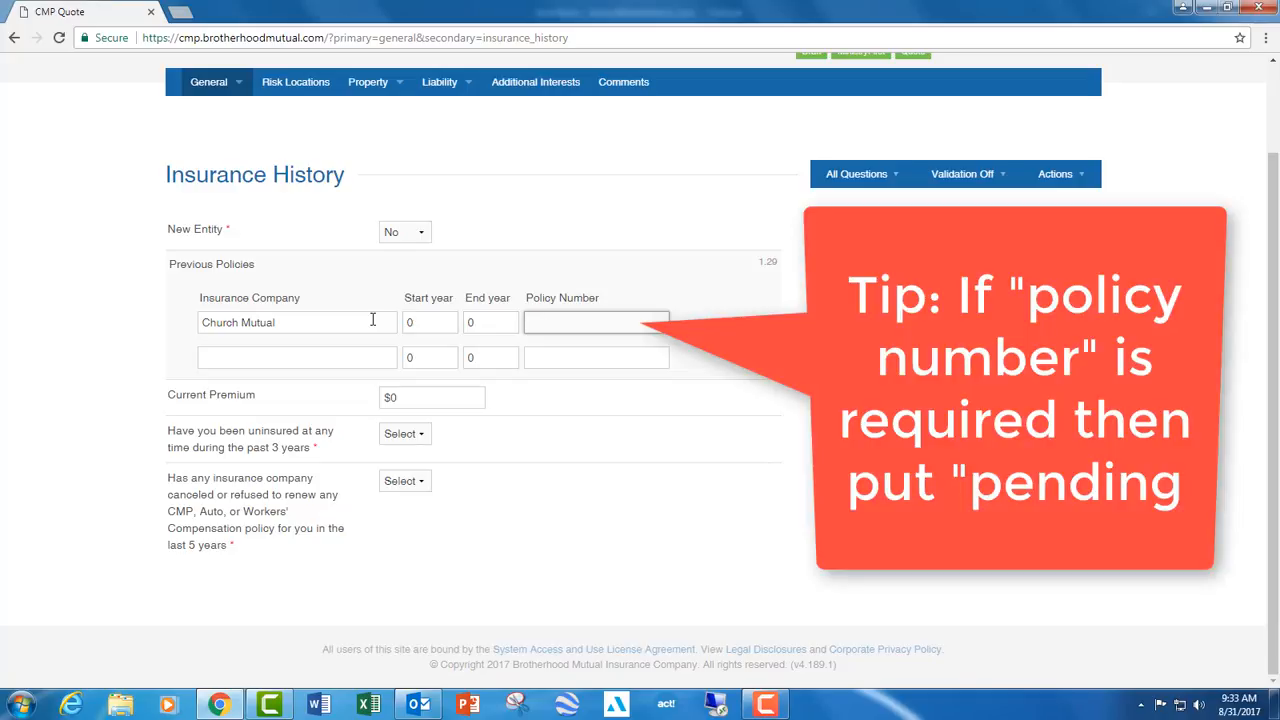
{"action": "type", "text": "pending"}
- Answer No to being uninsured in the past 3 years and No to canceled or refused policies in the last 5 years
{"action": "left_click", "coordinate": [432, 398]}
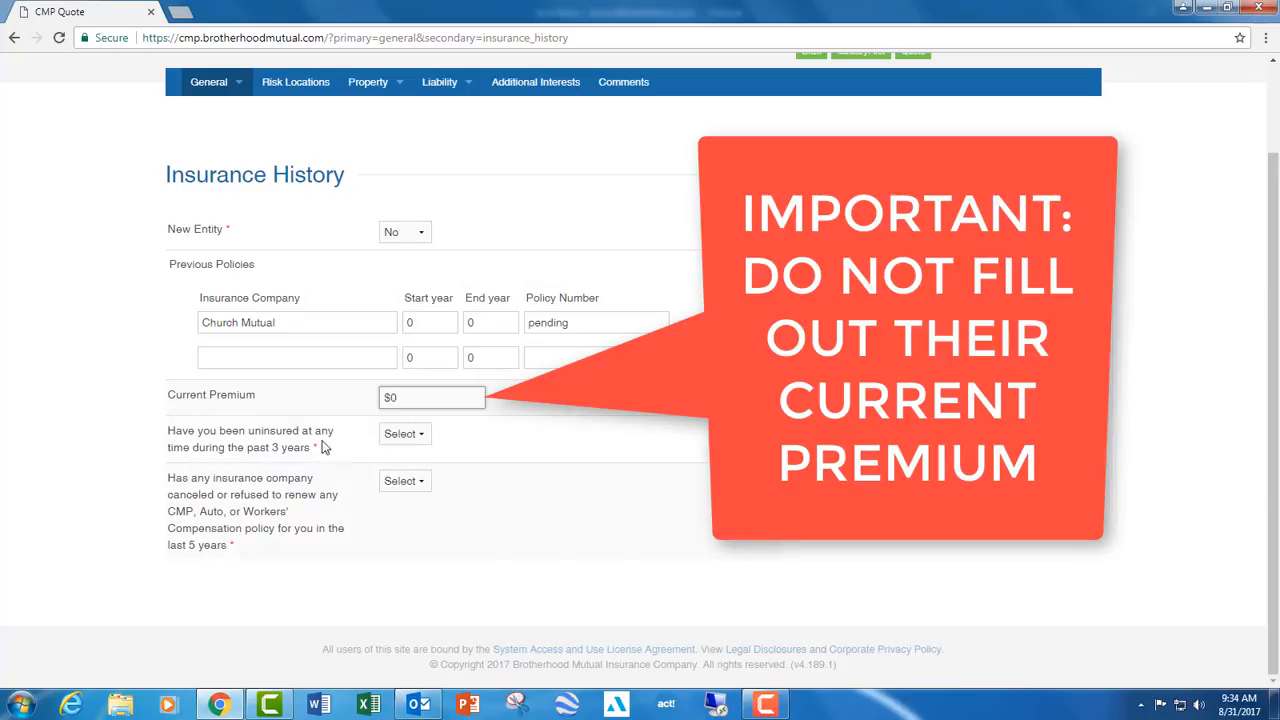
{"action": "left_click", "coordinate": [413, 440]}
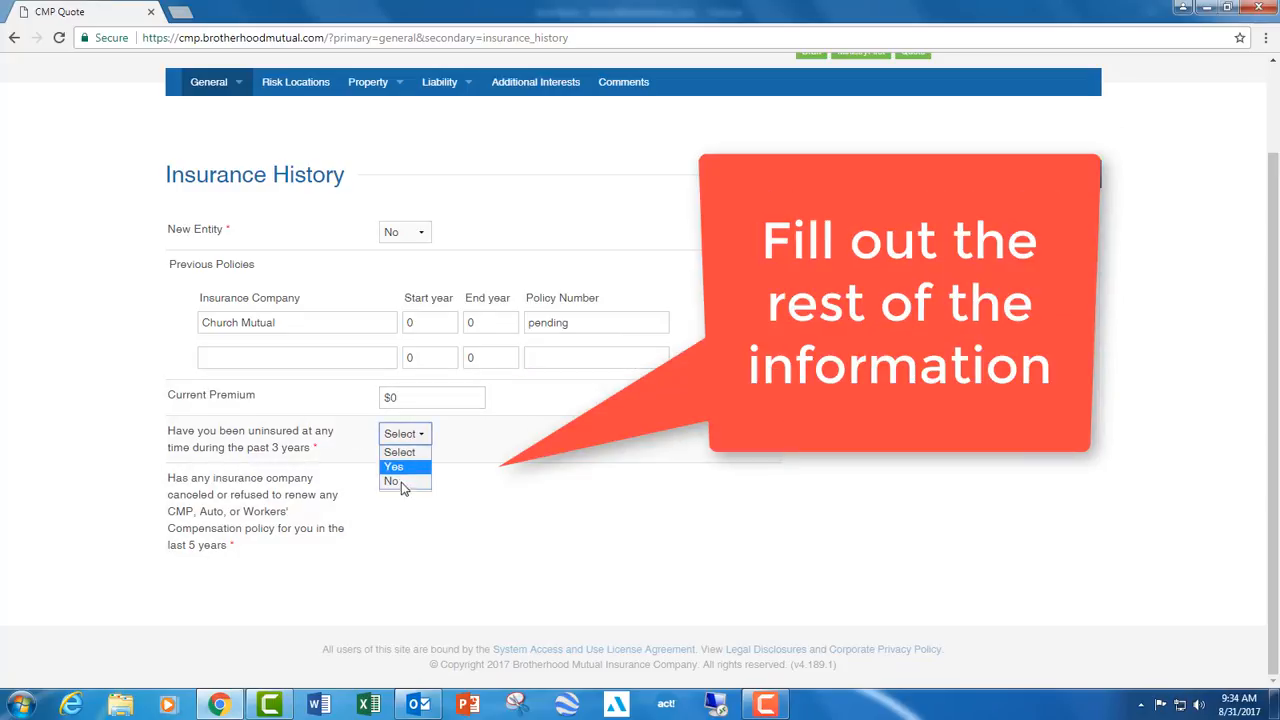
{"action": "left_click", "coordinate": [402, 484]}
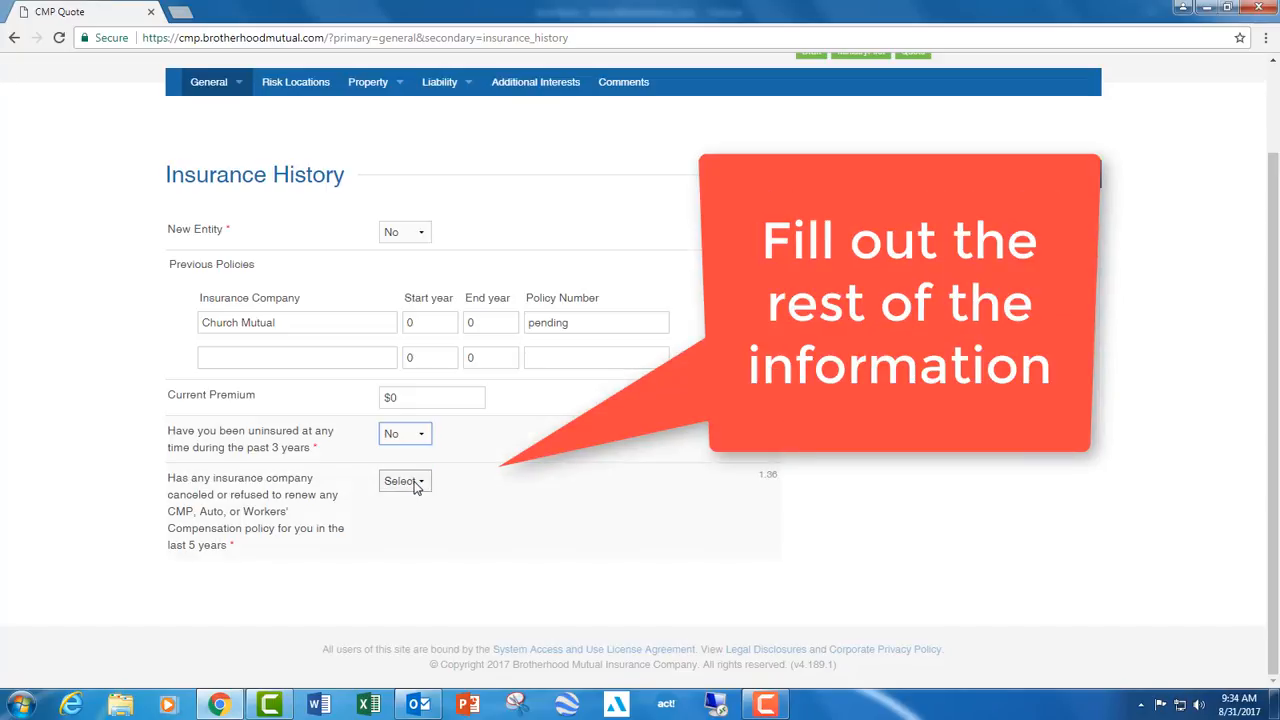
- In the Loss History section, answer No to losses within the last five years and No to situations that could result in a claim
{"action": "left_click", "coordinate": [205, 81]}
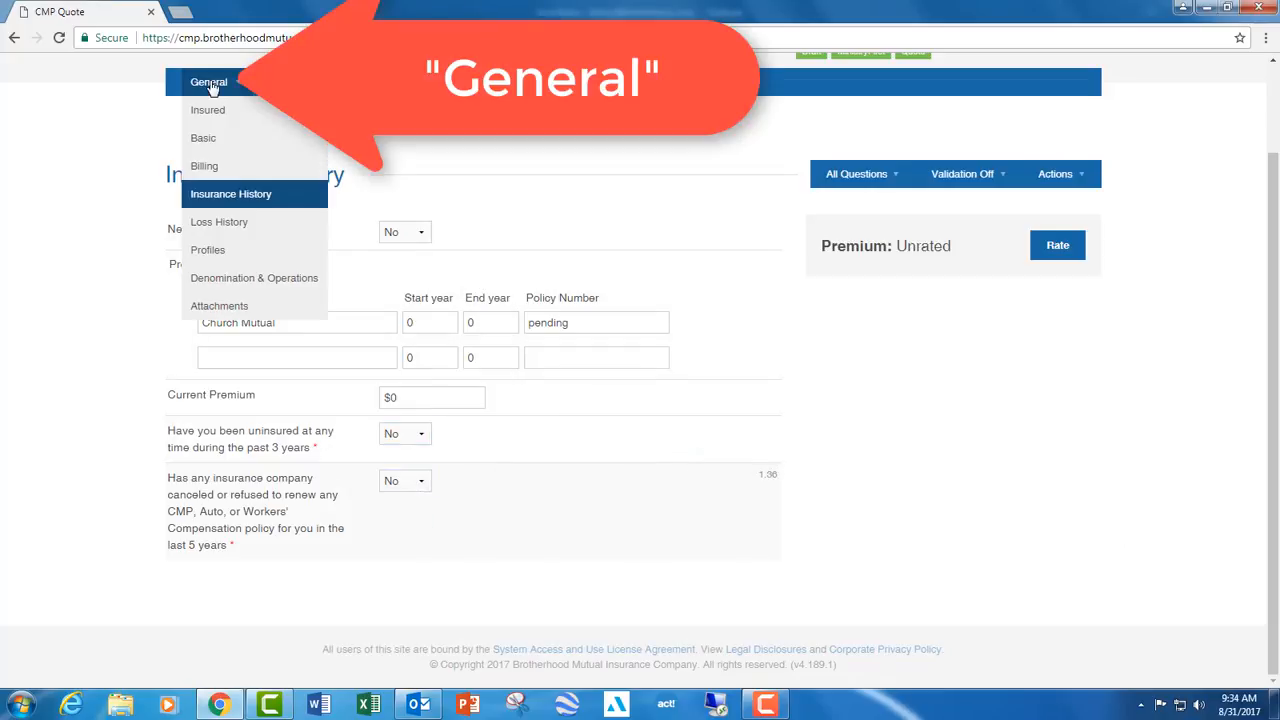
{"action": "left_click", "coordinate": [226, 225]}
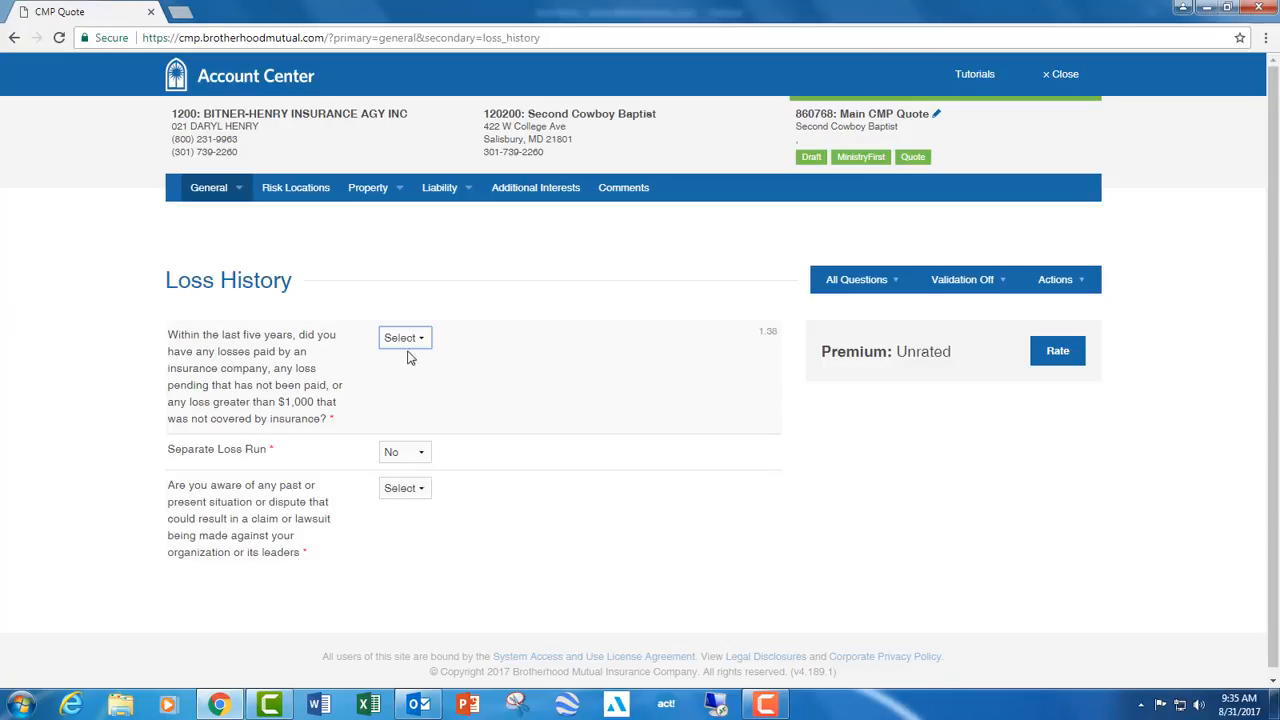
{"action": "left_click", "coordinate": [405, 338]}
{"action": "left_click", "coordinate": [392, 385]}
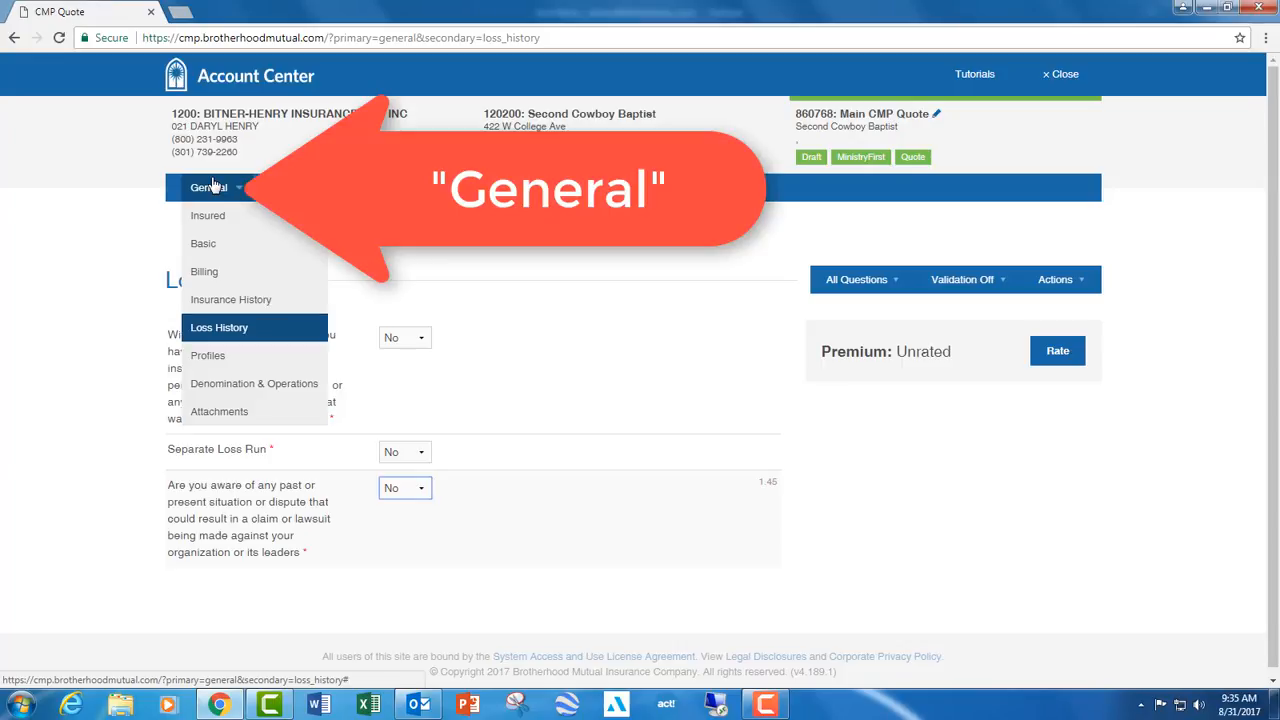
- Complete the church profile with its physical location, average attendance 30, Local Church Rule government, Board/Congregation decision-making, and No for the pastor's sole authority and board member questions
{"action": "left_click", "coordinate": [222, 355]}
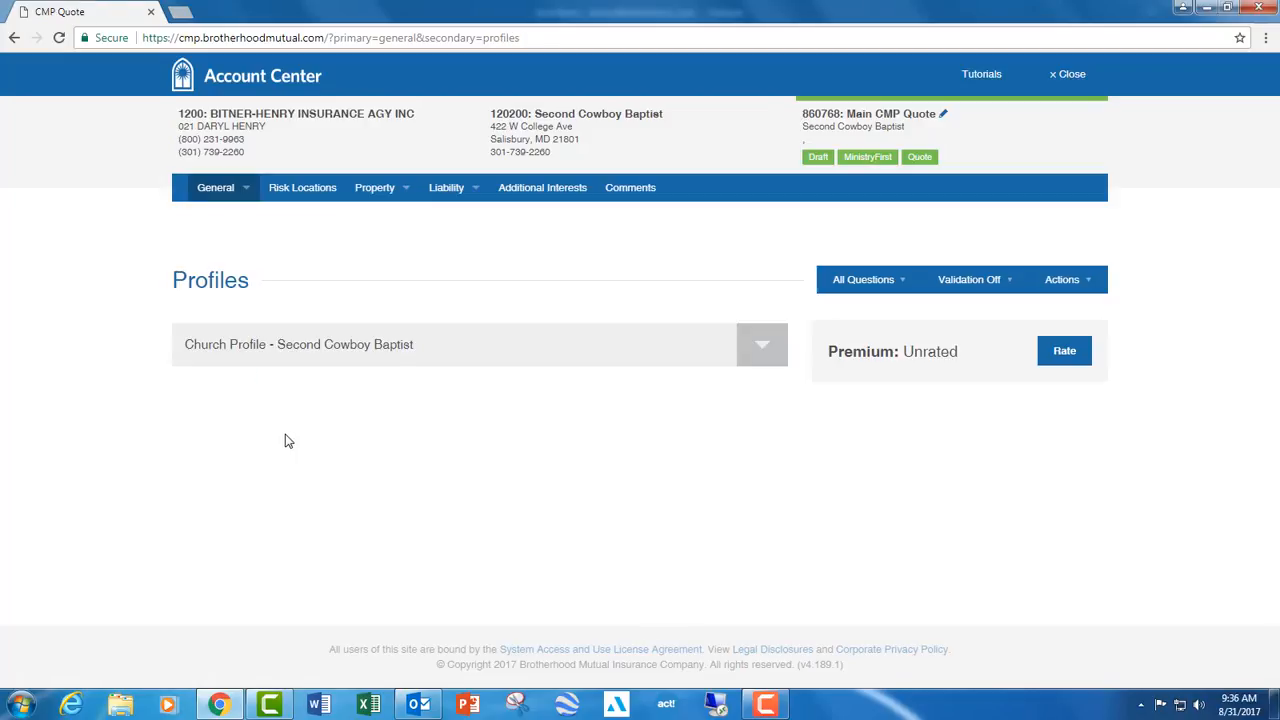
{"action": "left_click", "coordinate": [332, 354]}
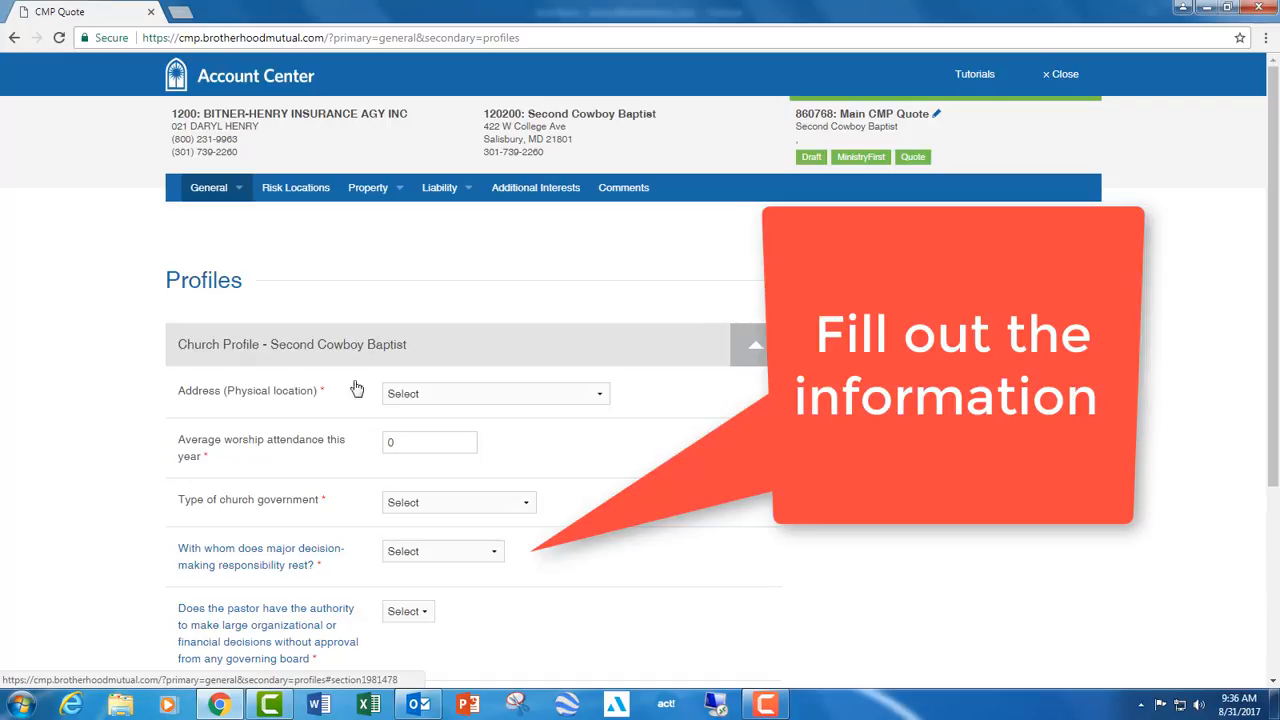
{"action": "scroll", "coordinate": [365, 400], "scroll_direction": "down", "scroll_amount": 1}
{"action": "scroll", "coordinate": [420, 310], "scroll_direction": "up", "scroll_amount": 1}
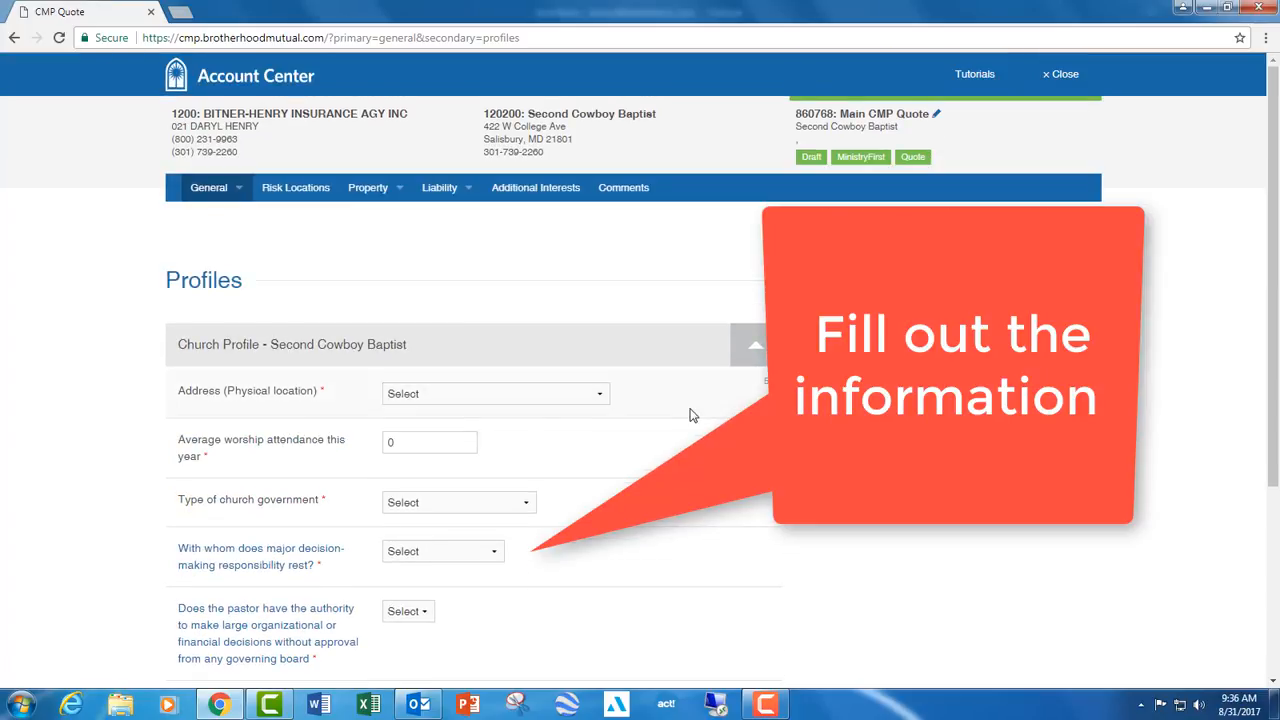
{"action": "left_click", "coordinate": [574, 405]}
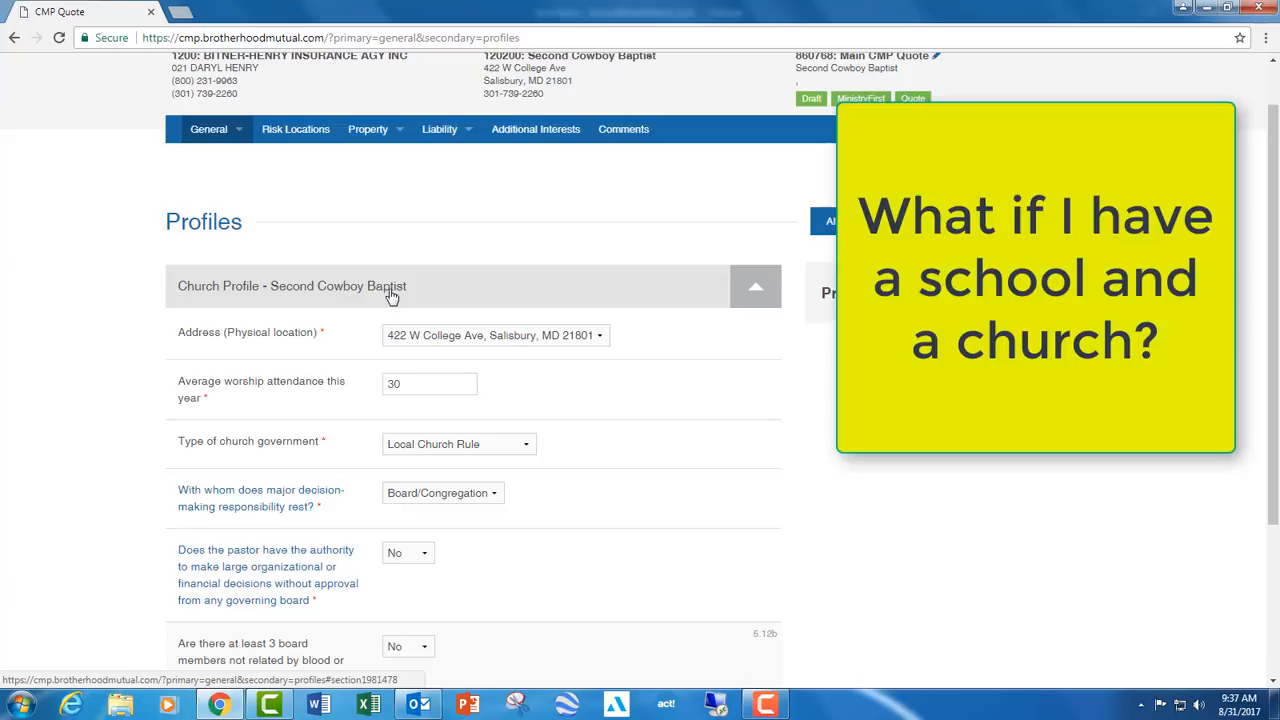
{"action": "left_click", "coordinate": [390, 290]}
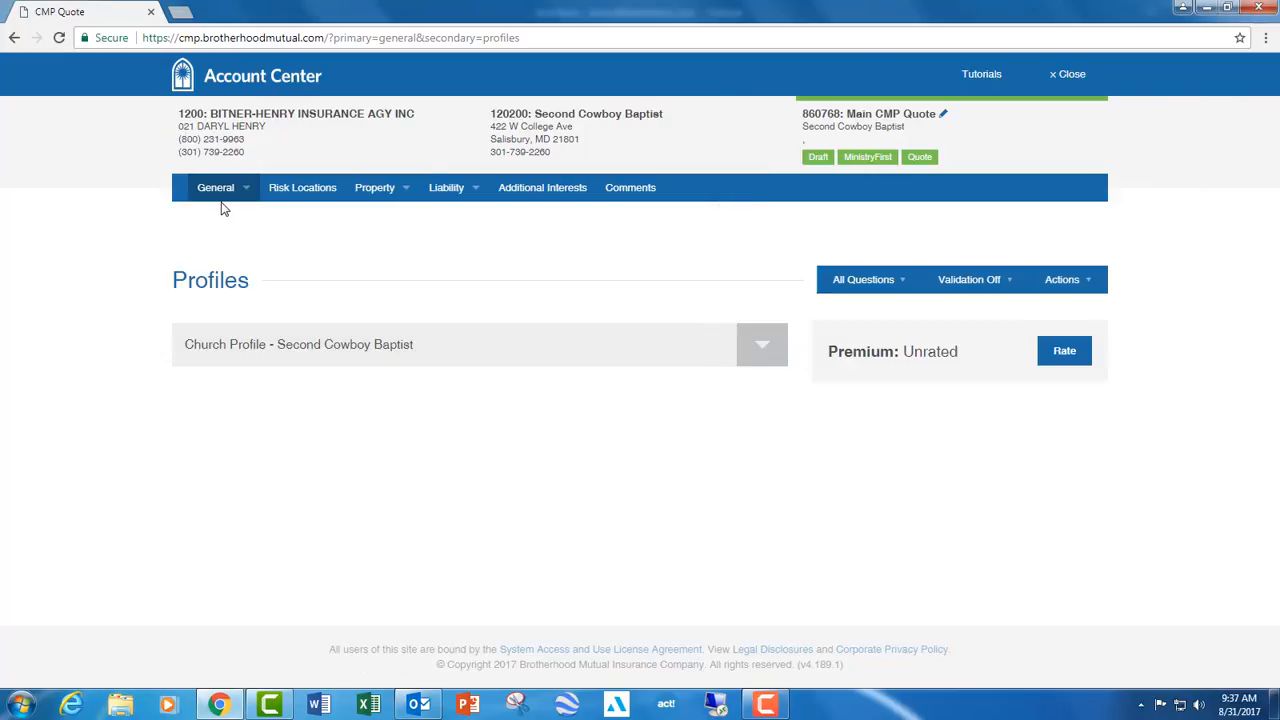
- In the Basic section, change the risk type to "R: Church/School w/o Day Nursery" and return to the Profiles section
{"action": "left_click", "coordinate": [218, 190]}
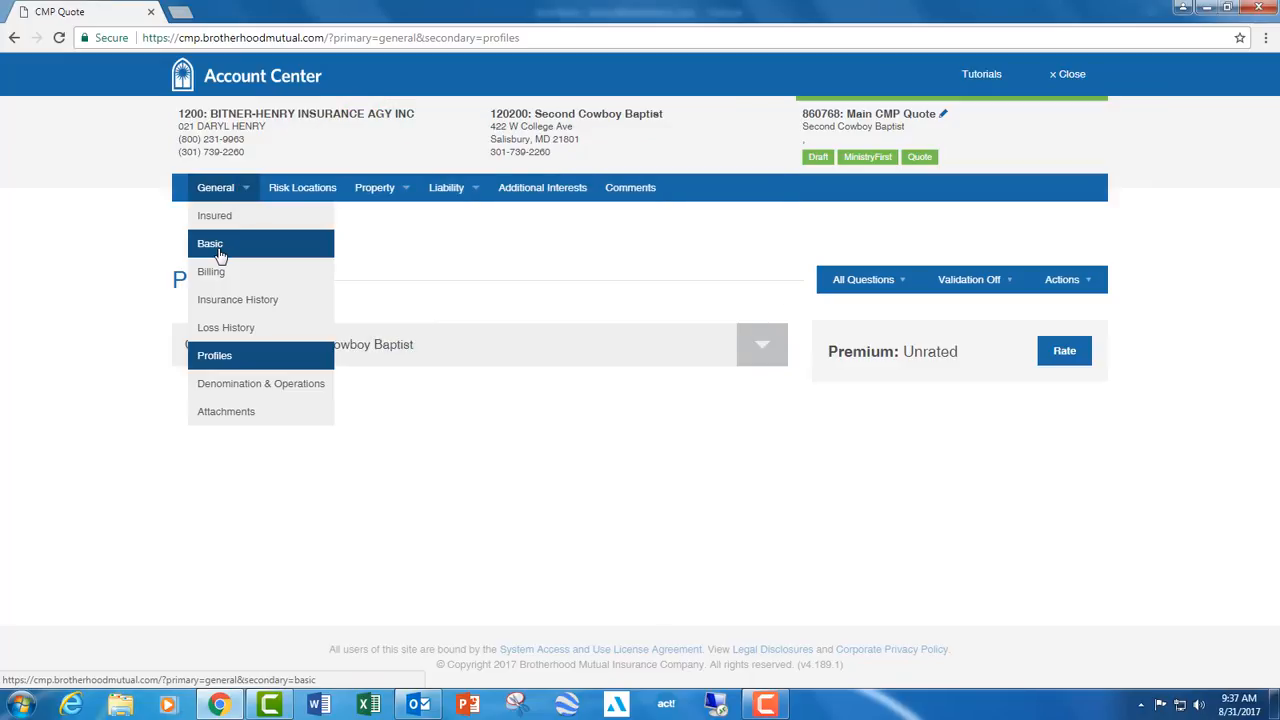
{"action": "left_click", "coordinate": [219, 250]}
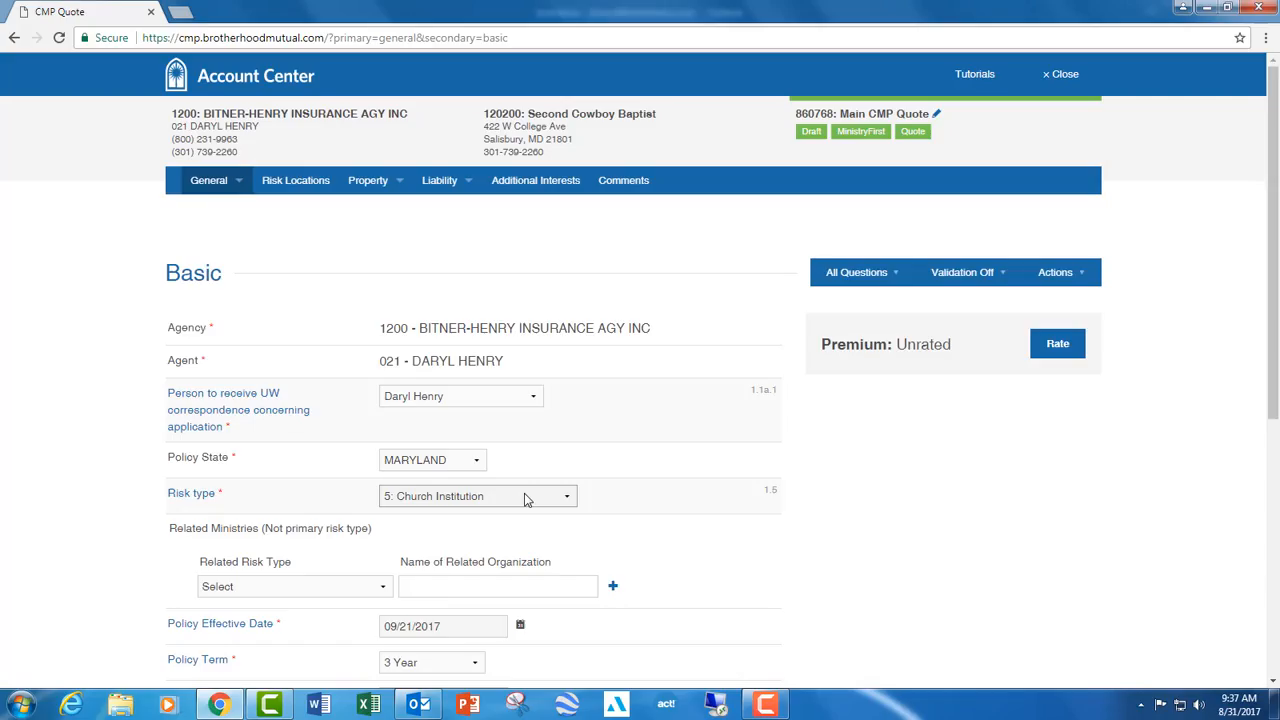
{"action": "left_click", "coordinate": [527, 500]}
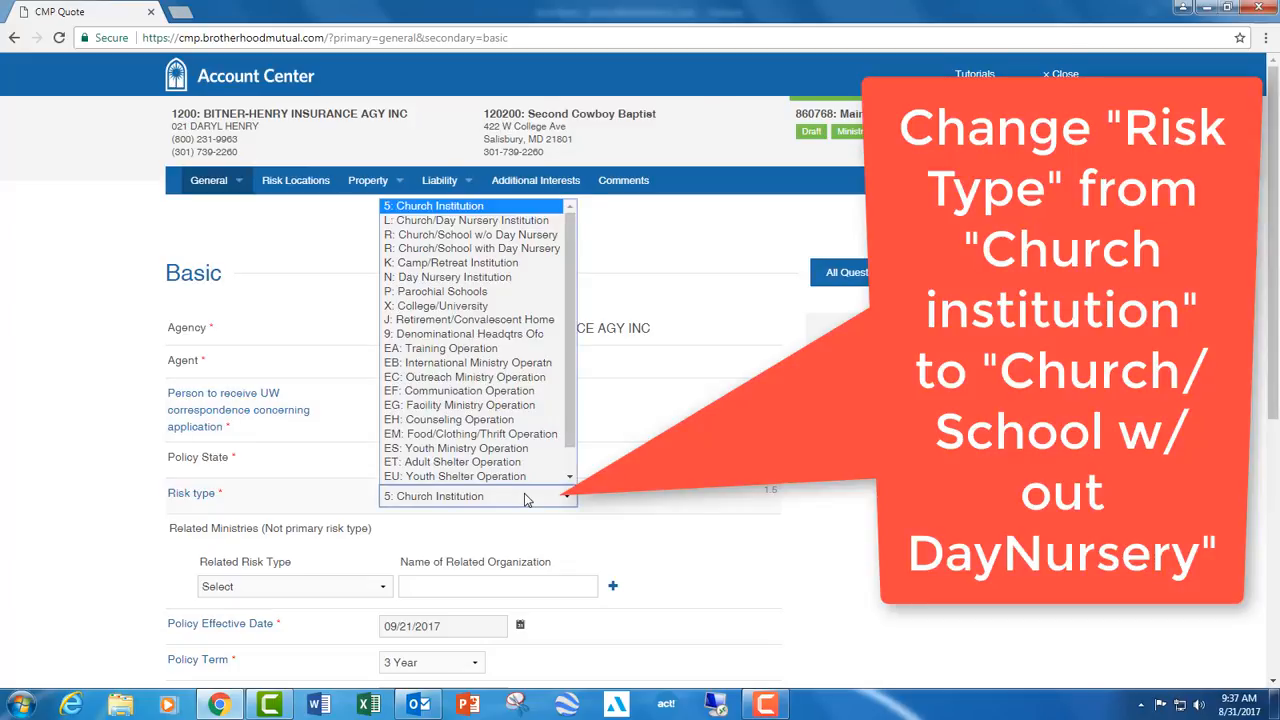
{"action": "left_click", "coordinate": [510, 236]}
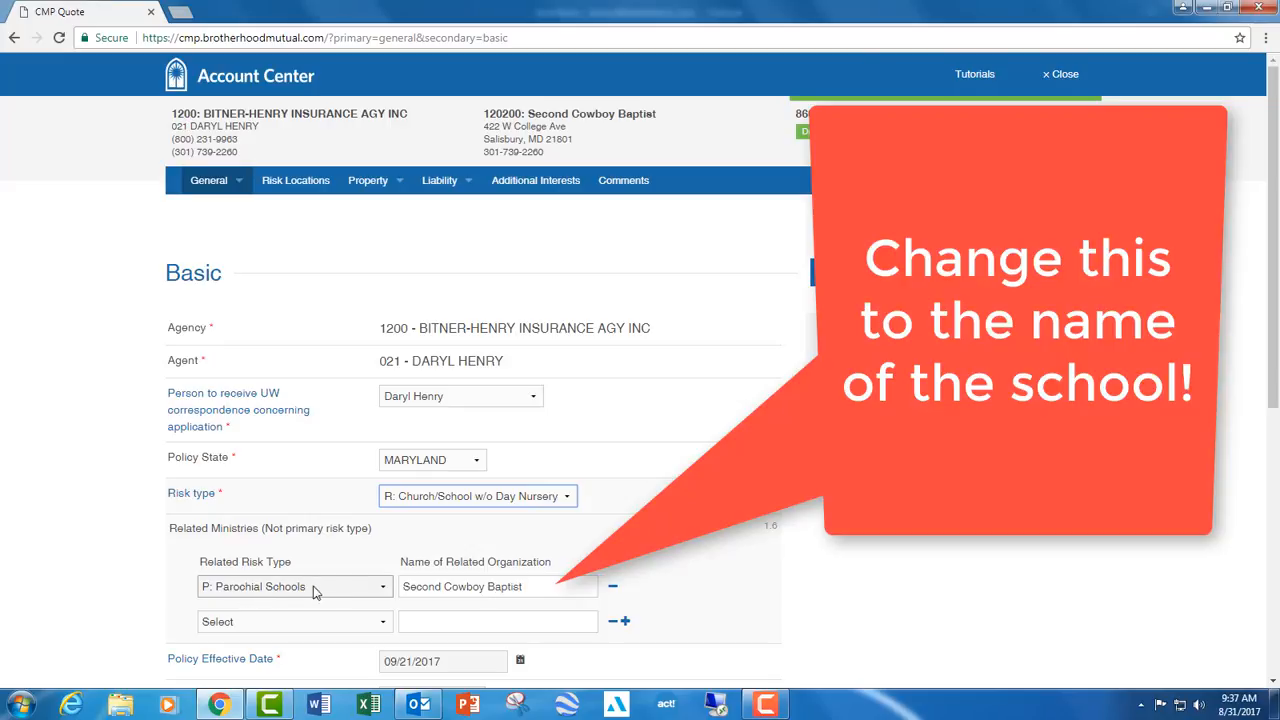
{"action": "left_click", "coordinate": [207, 185]}
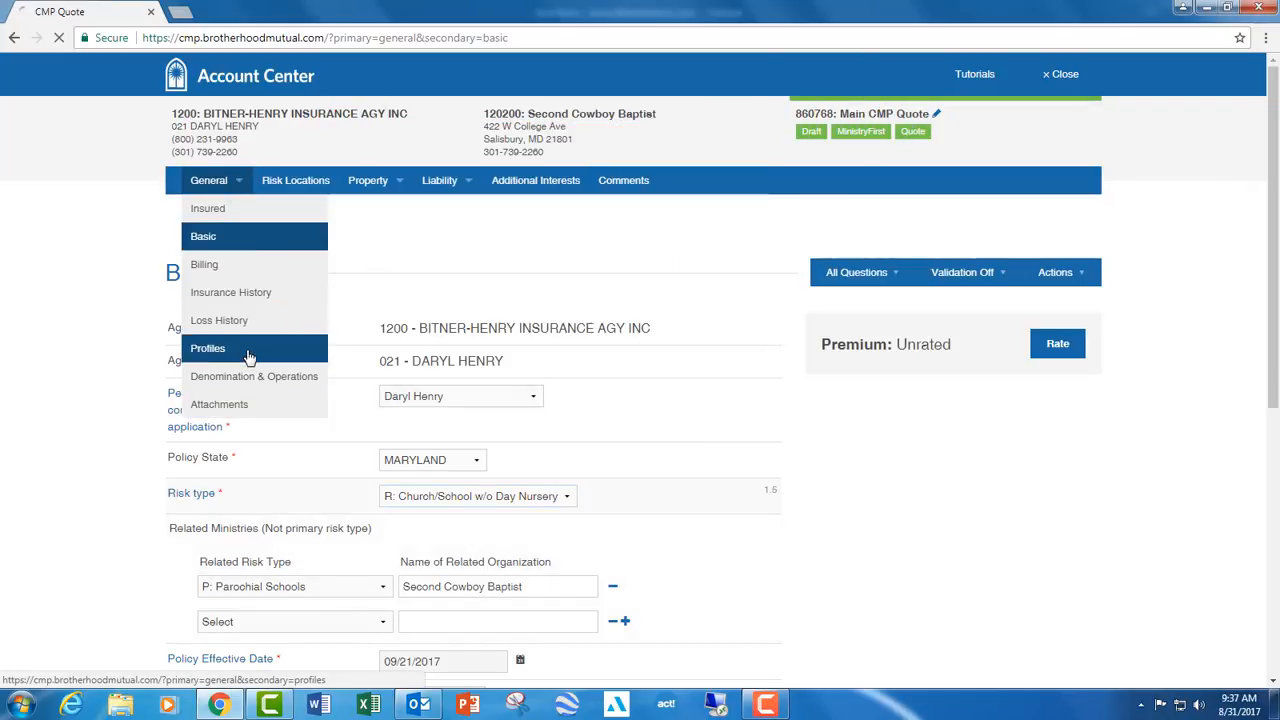
- Complete the school profile with K-8th grade enrollment 30, Basketball with 10 participants and 1 game, and No for field trips, student housing and labs
{"action": "left_click", "coordinate": [249, 358]}
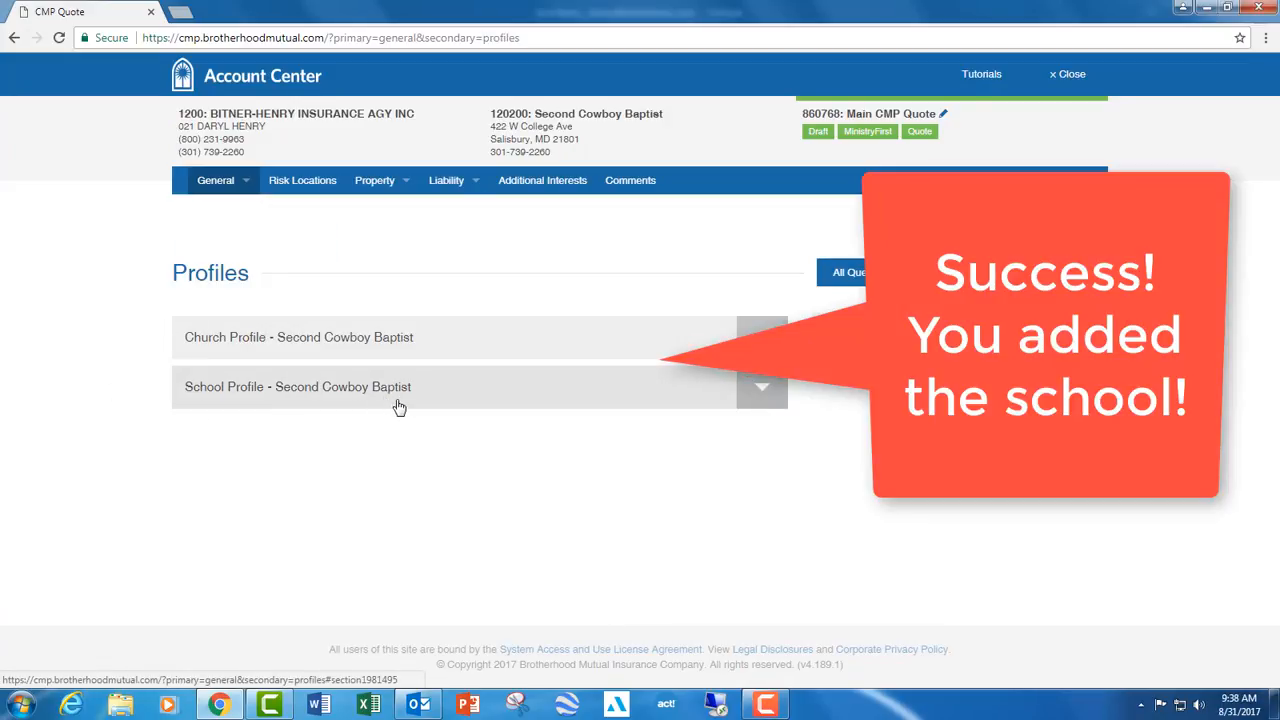
{"action": "left_click", "coordinate": [410, 389]}
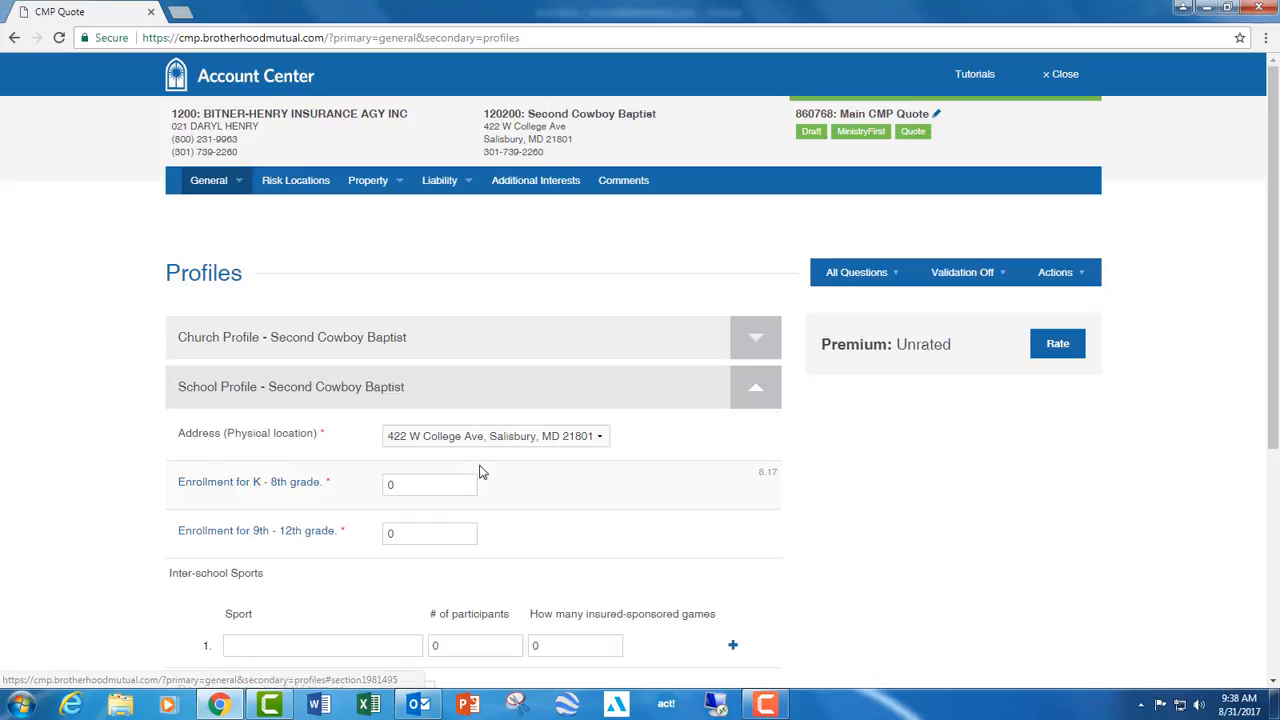
{"action": "scroll", "coordinate": [420, 420], "scroll_direction": "down", "scroll_amount": 4}
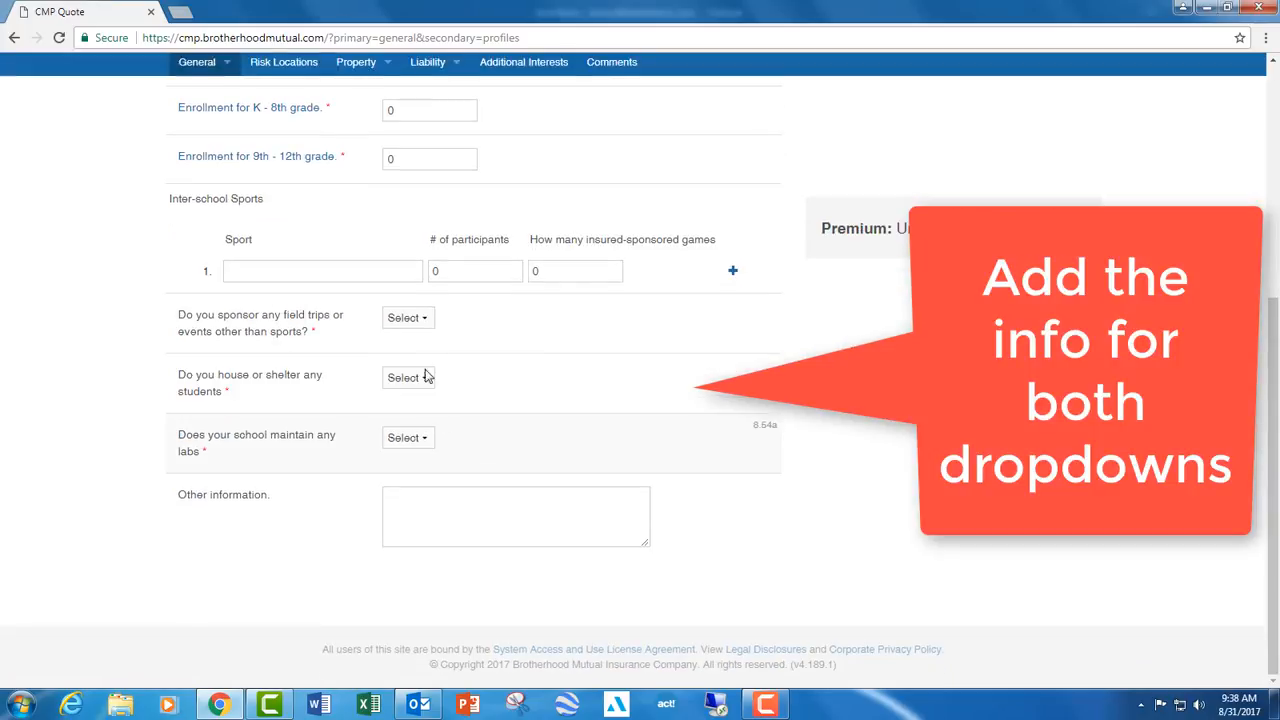
{"action": "scroll", "coordinate": [409, 232], "scroll_direction": "up", "scroll_amount": 1}
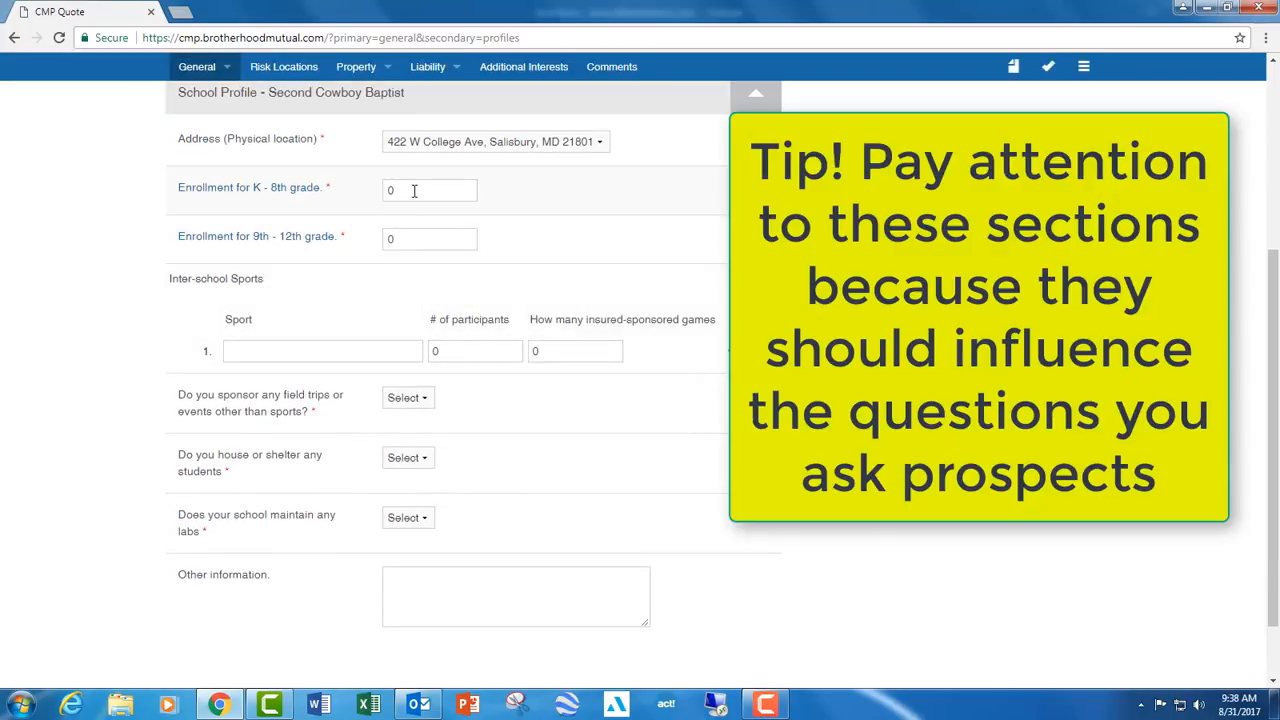
{"action": "left_click", "coordinate": [410, 196]}
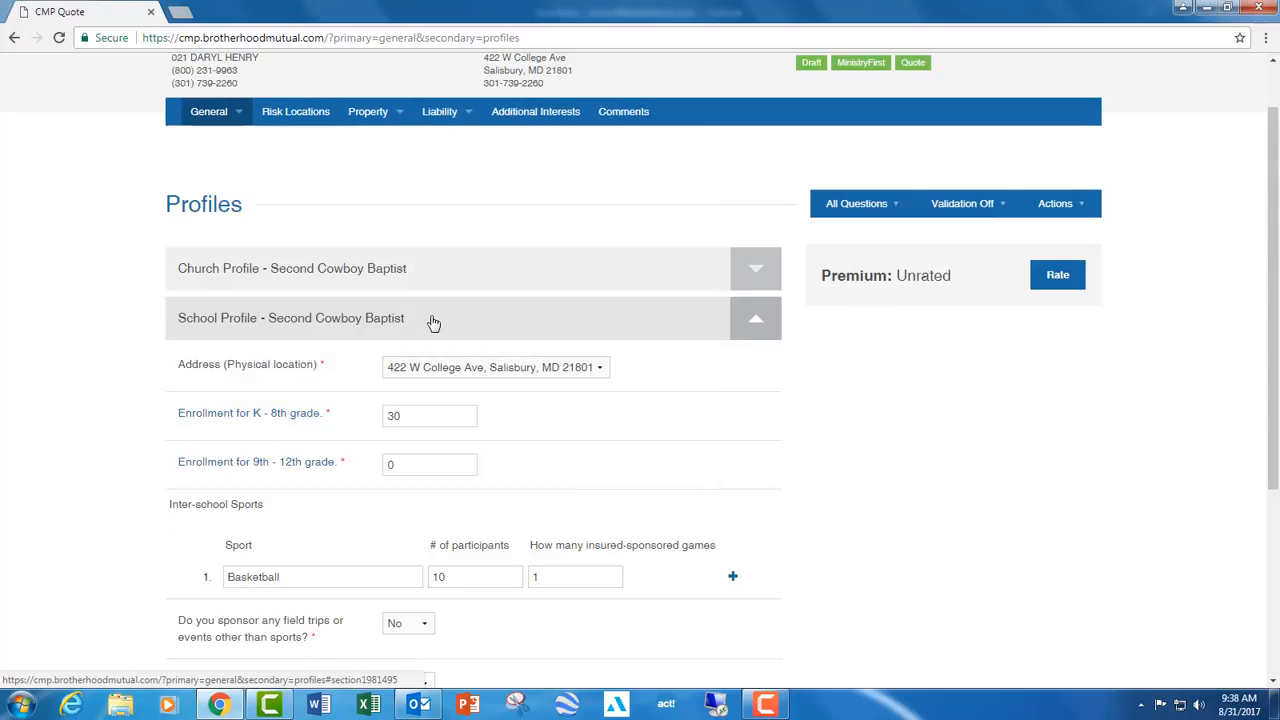
{"action": "left_click", "coordinate": [434, 286]}
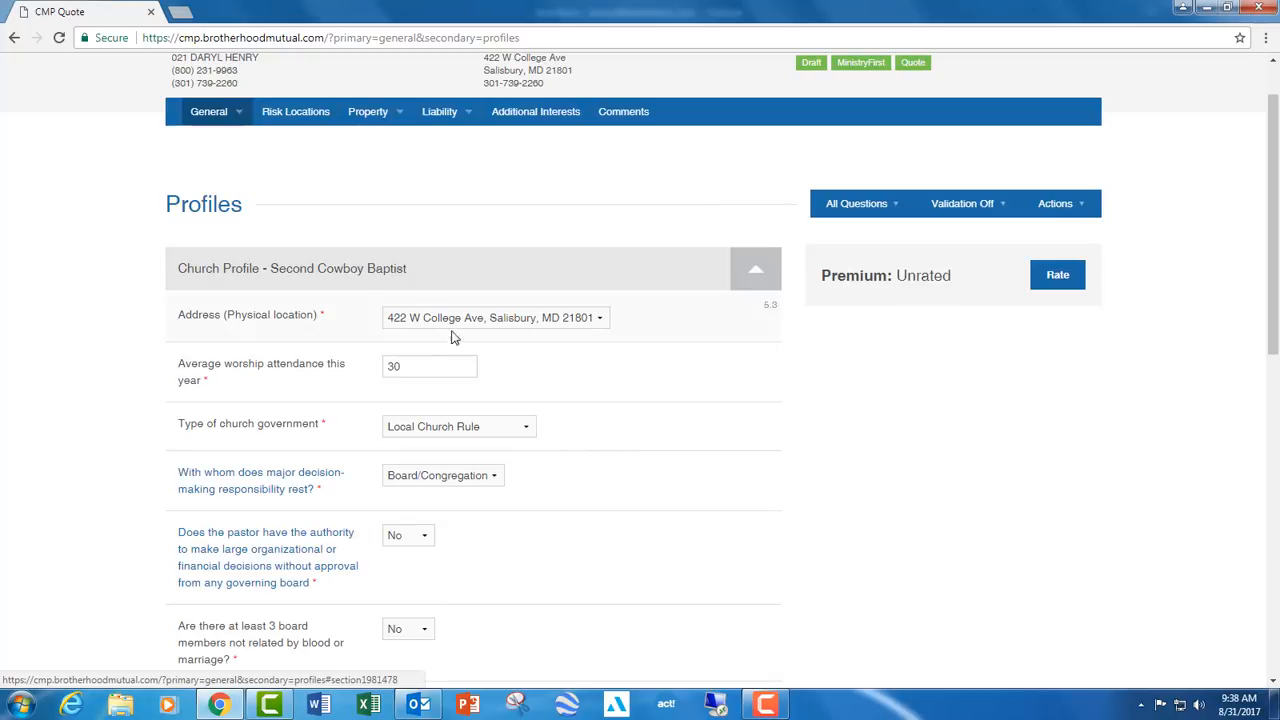
{"action": "left_click", "coordinate": [451, 271]}
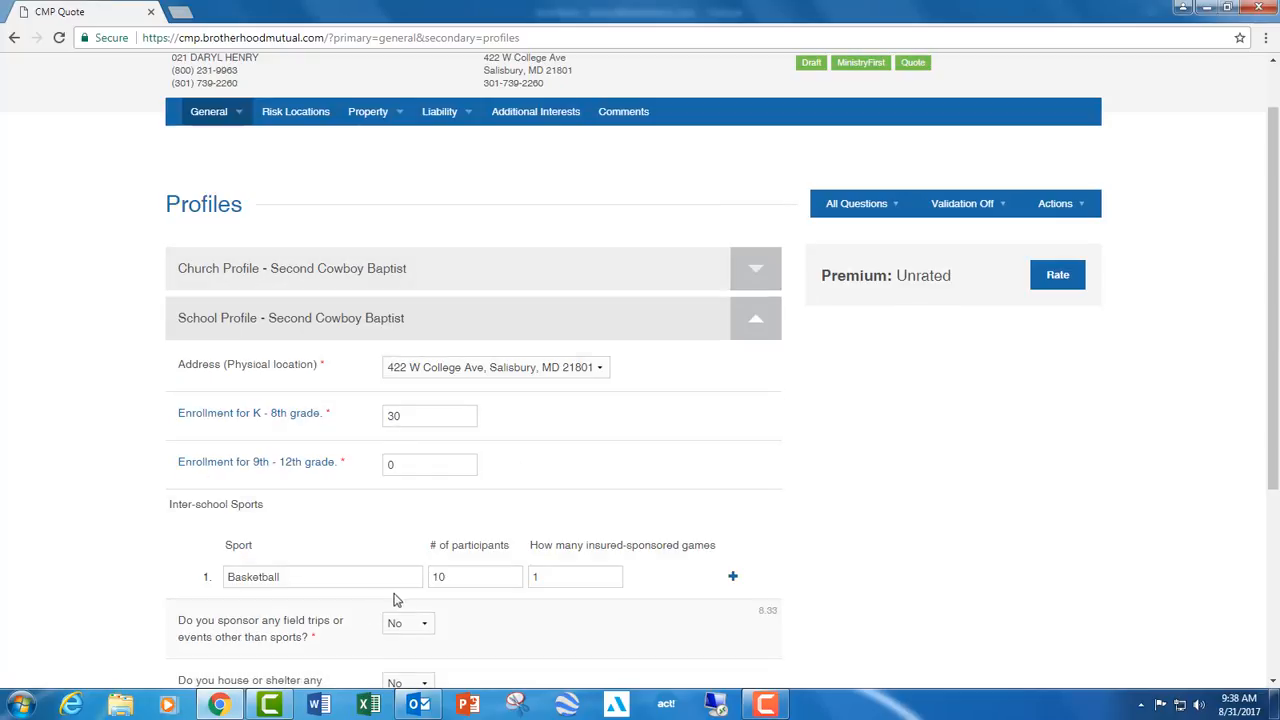
{"action": "scroll", "coordinate": [549, 471], "scroll_direction": "up", "scroll_amount": 1}
{"action": "scroll", "coordinate": [931, 443], "scroll_direction": "down", "scroll_amount": 2}
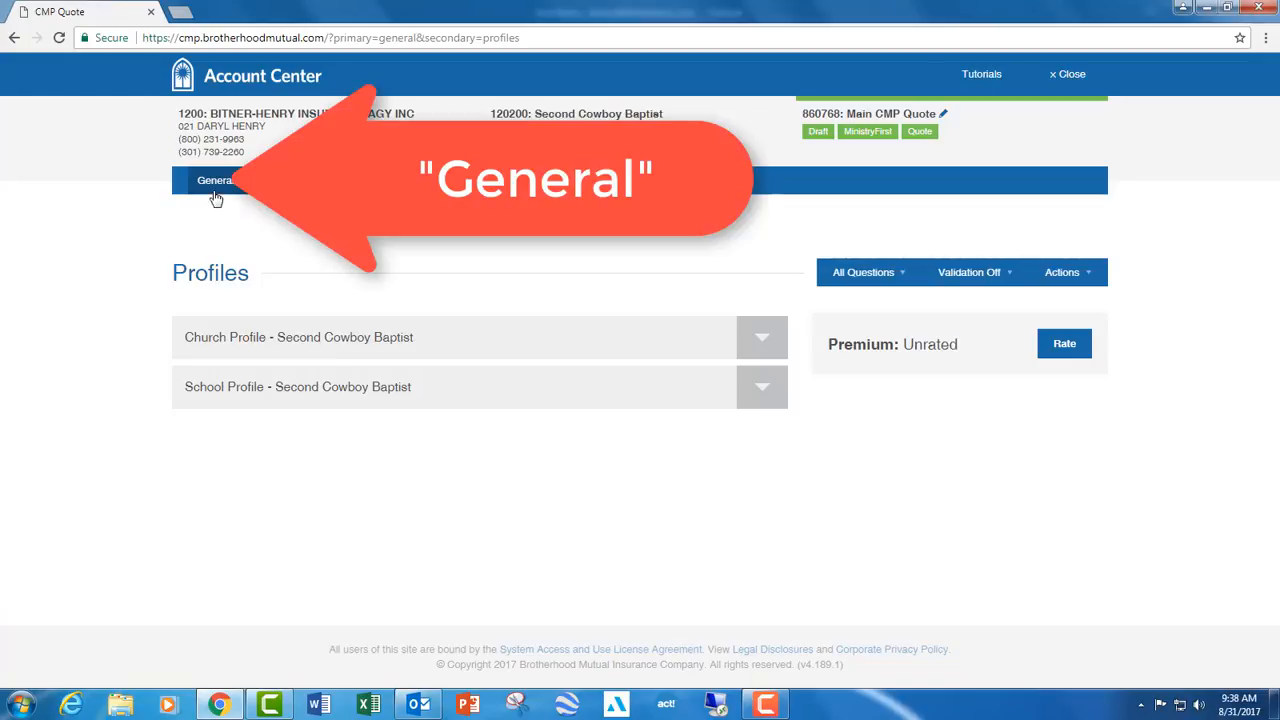
- In the Denomination & Operations section, answer No to whether the underwriter has requested this form
{"action": "mouse_move", "coordinate": [213, 185]}
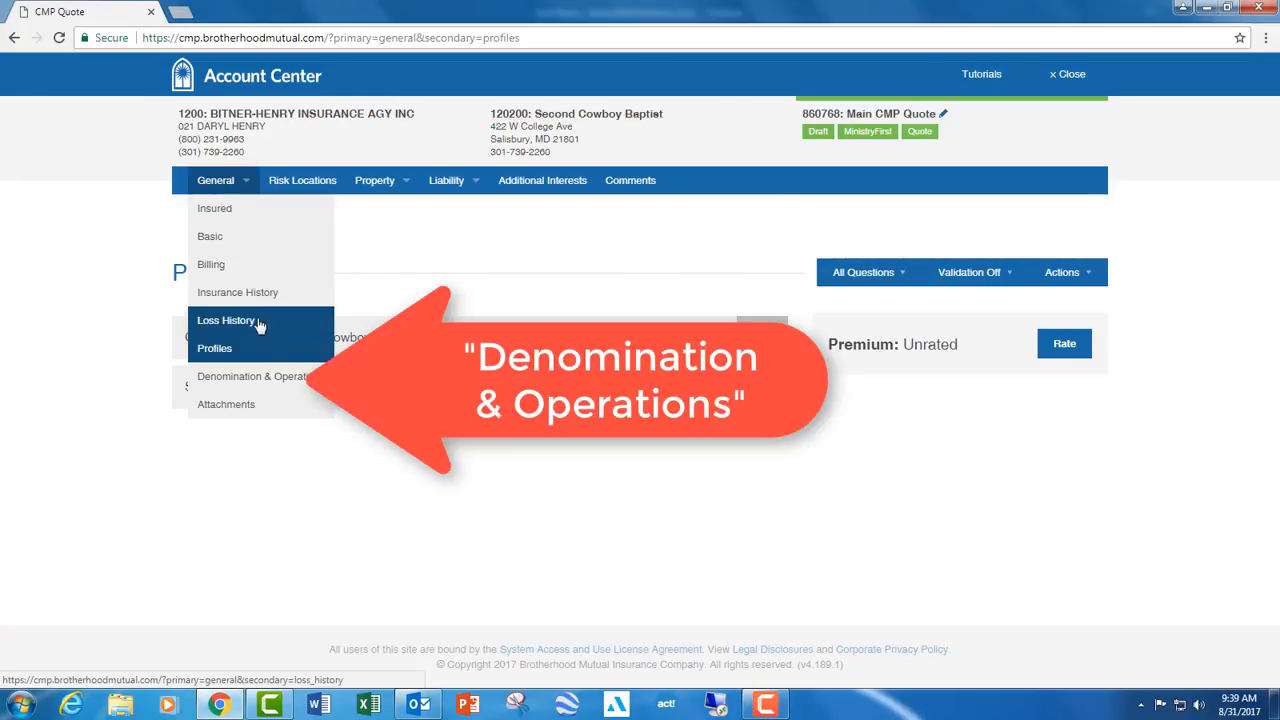
{"action": "left_click", "coordinate": [284, 381]}
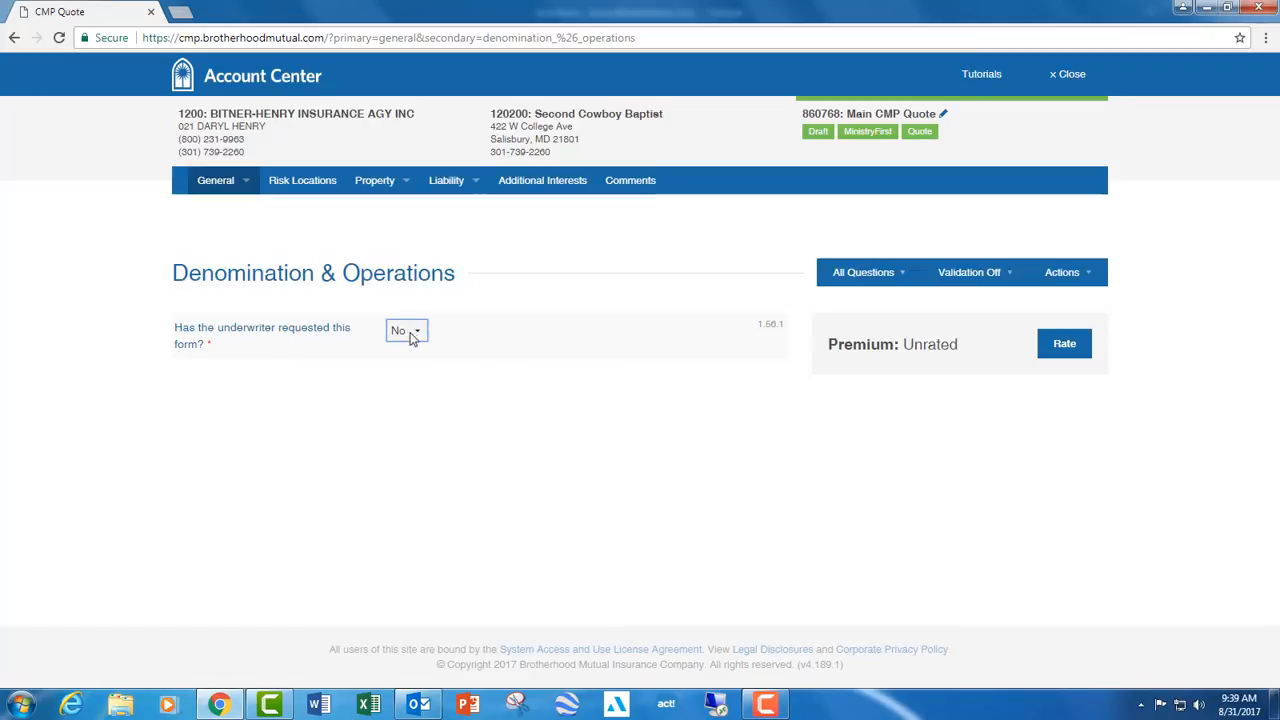
{"action": "mouse_move", "coordinate": [204, 174]}
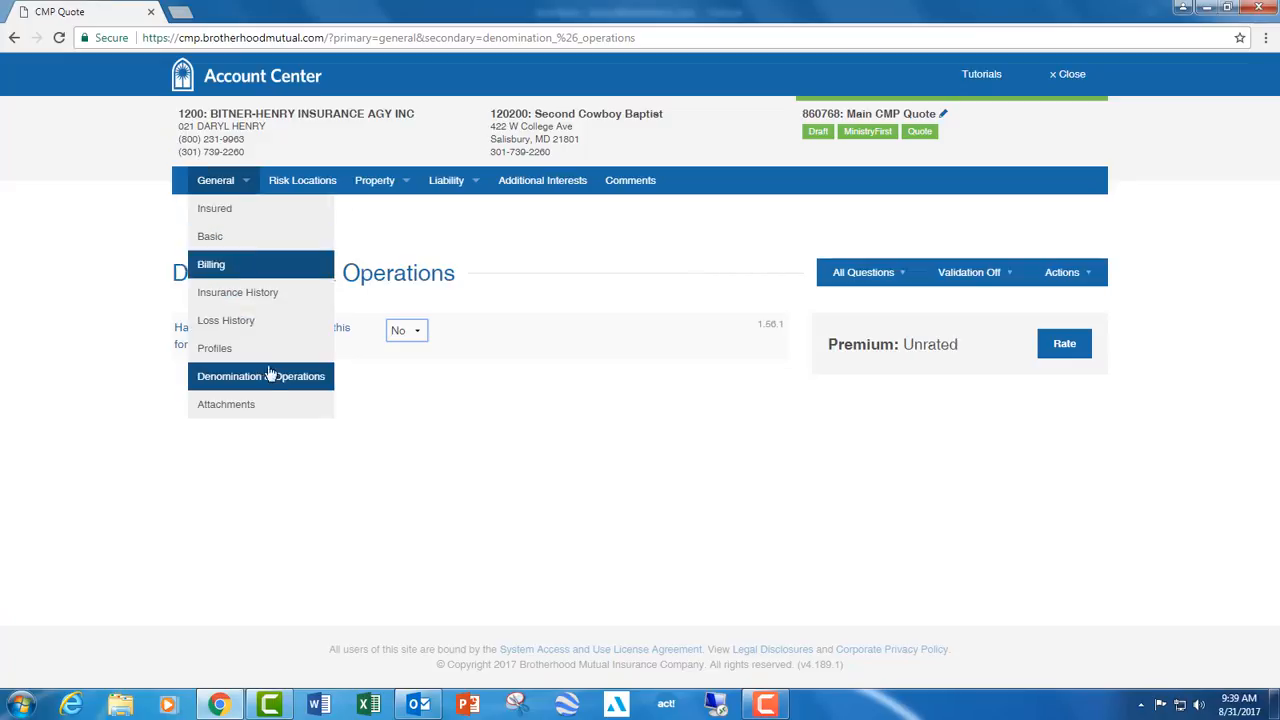